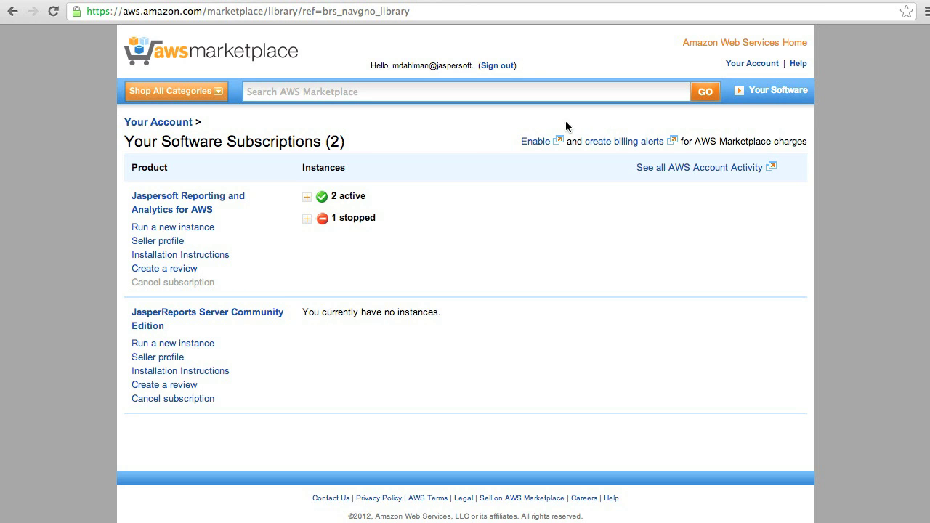
- Show the two running Jaspersoft Reporting and Analytics for AWS instances under Your Software Subscriptions
click(306, 196)
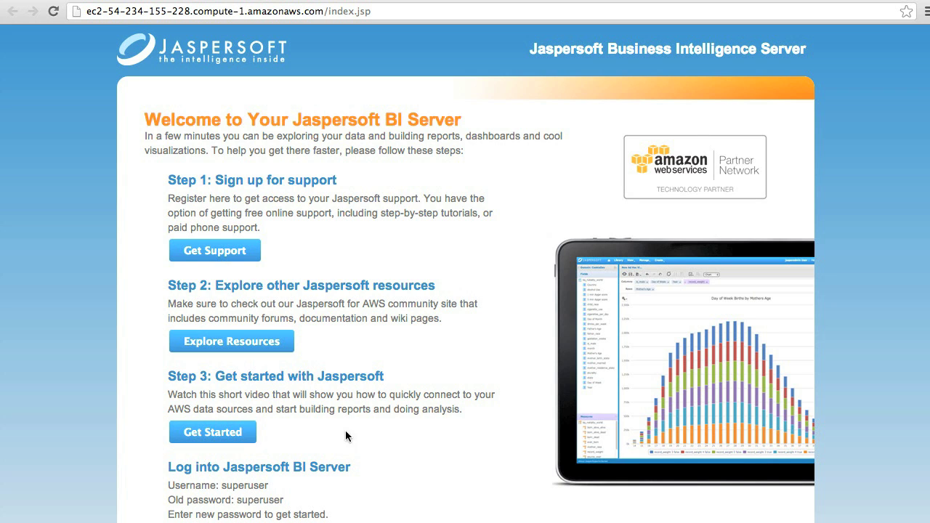
- Log in to the BI Server and name a new data source 'Redshift Natality' (ID Redshift_Natality)
scroll(295, 505, down, 3)
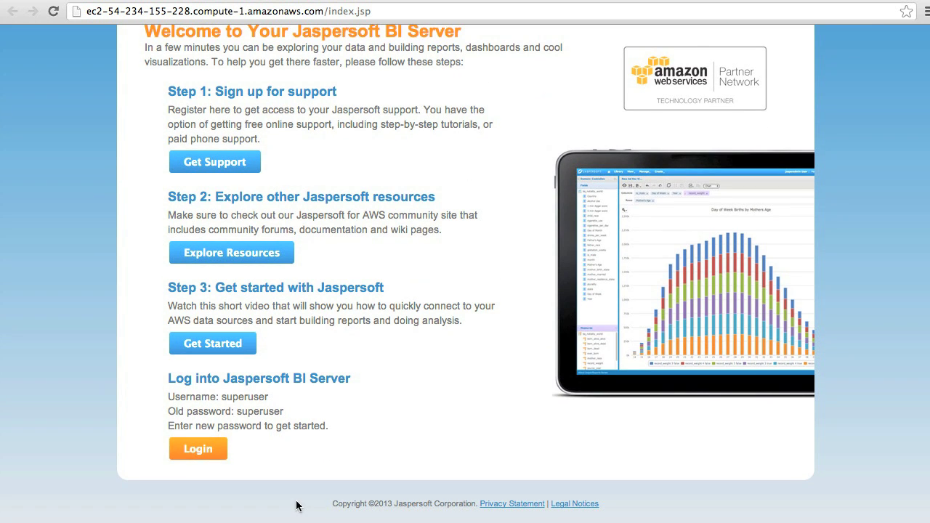
click(208, 451)
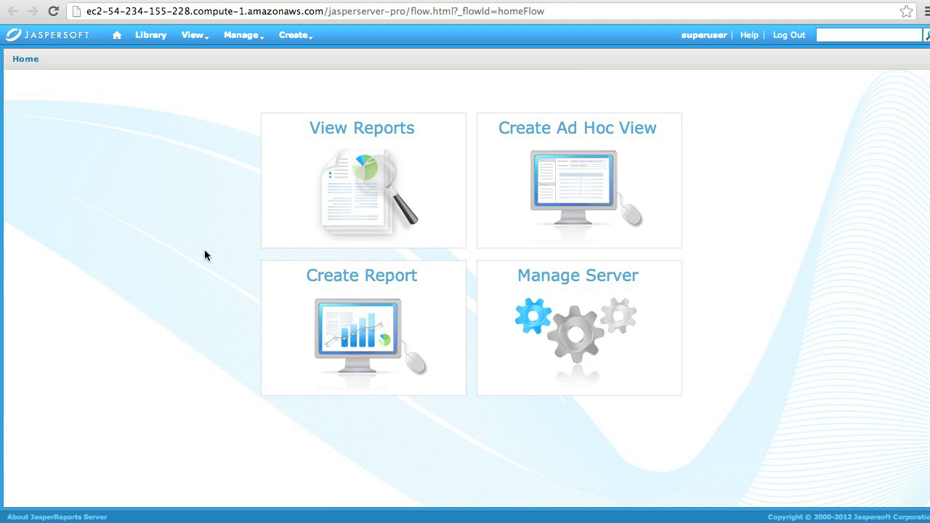
mouse_move(295, 35)
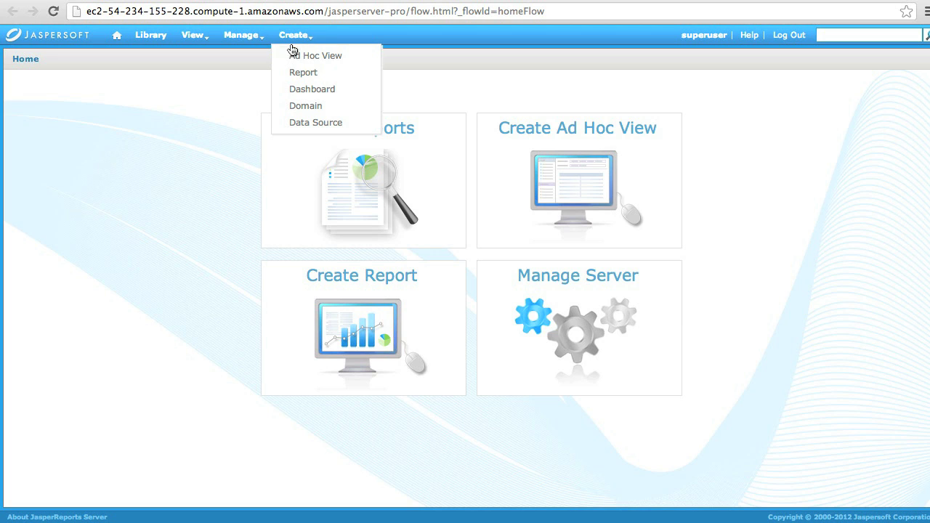
click(300, 125)
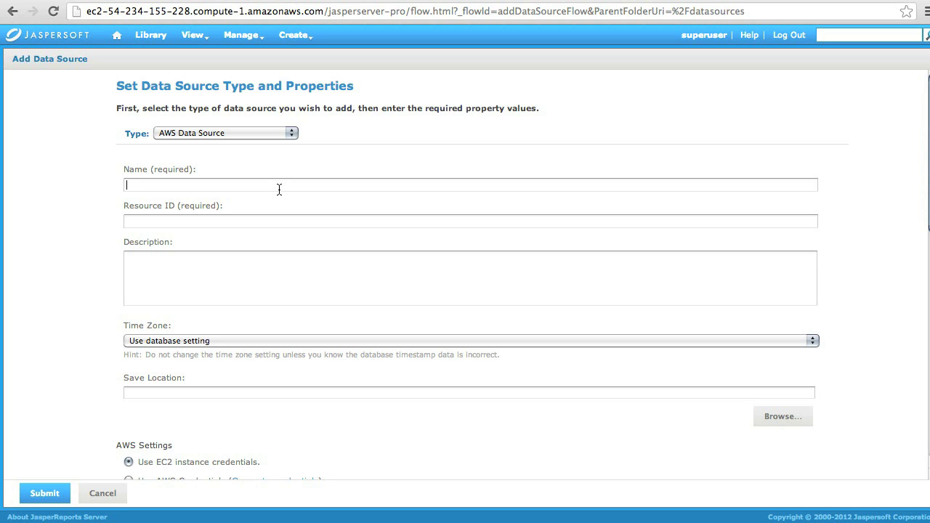
text(Redshift Natality)
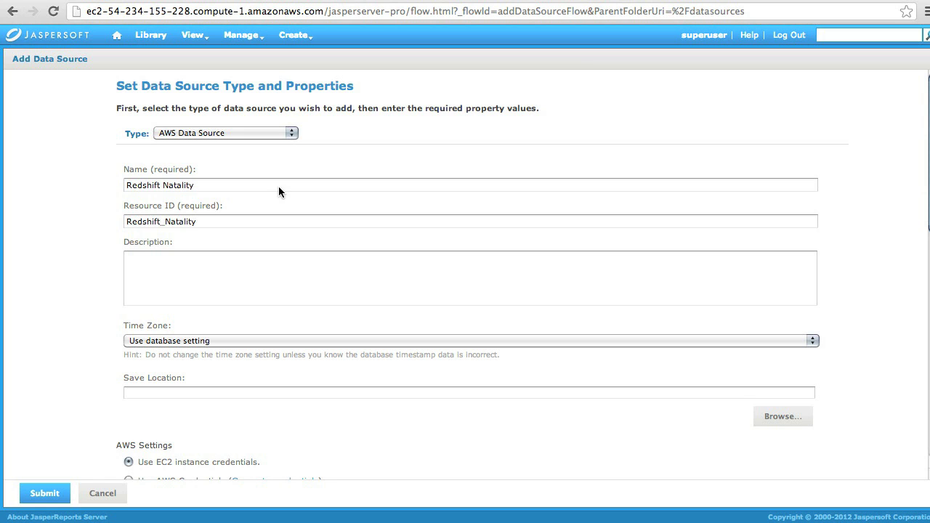
scroll(104, 318, down, 5)
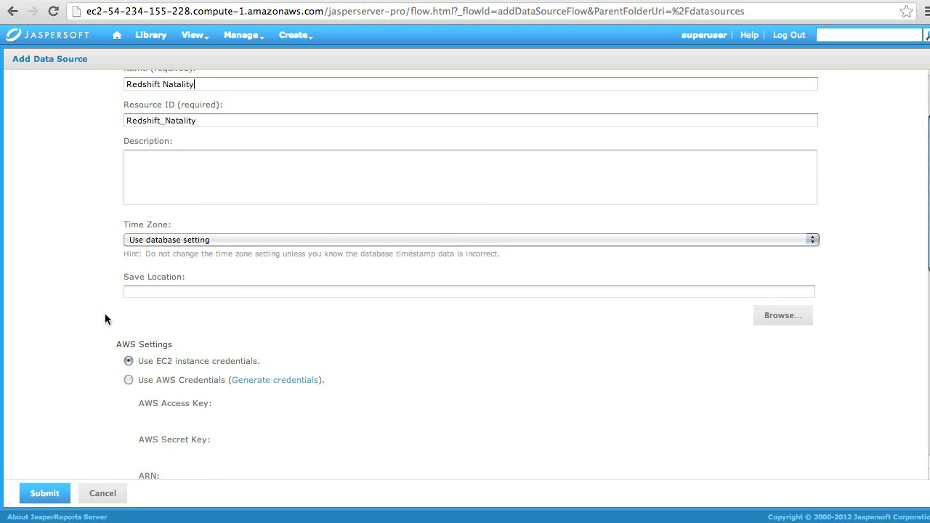
scroll(104, 318, down, 2)
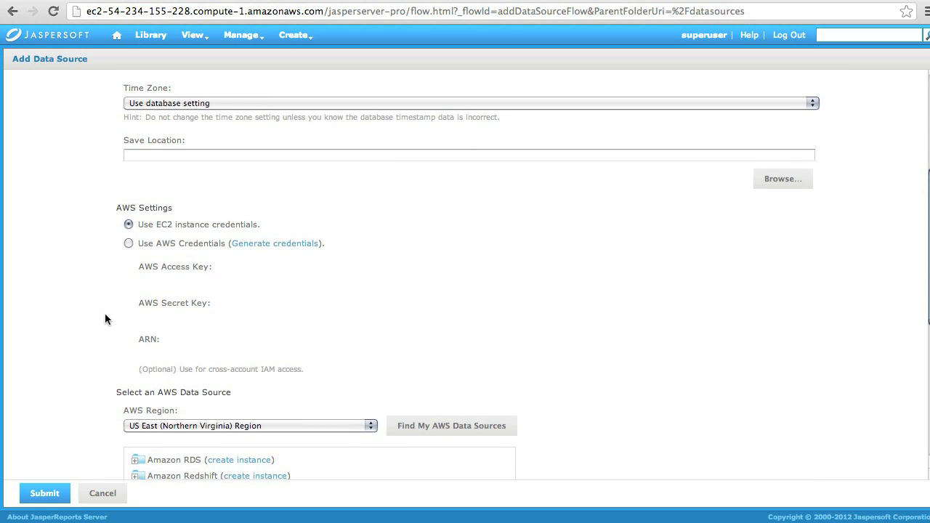
- Set the data source's save location to Organizations > Organization > Data Sources
click(781, 177)
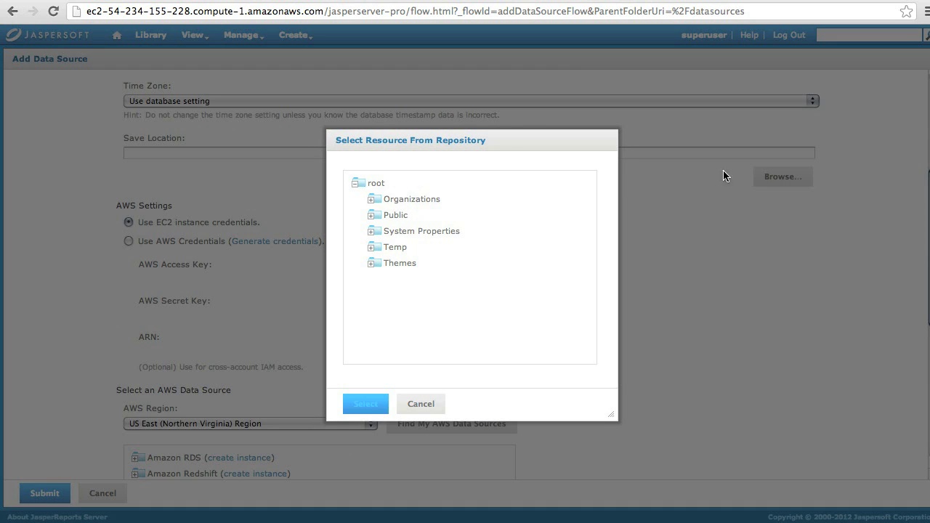
click(372, 202)
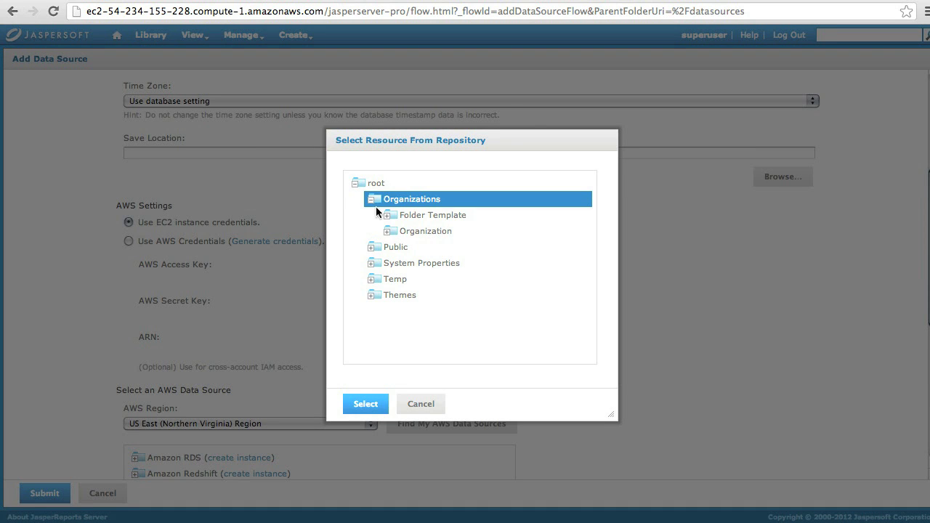
click(388, 234)
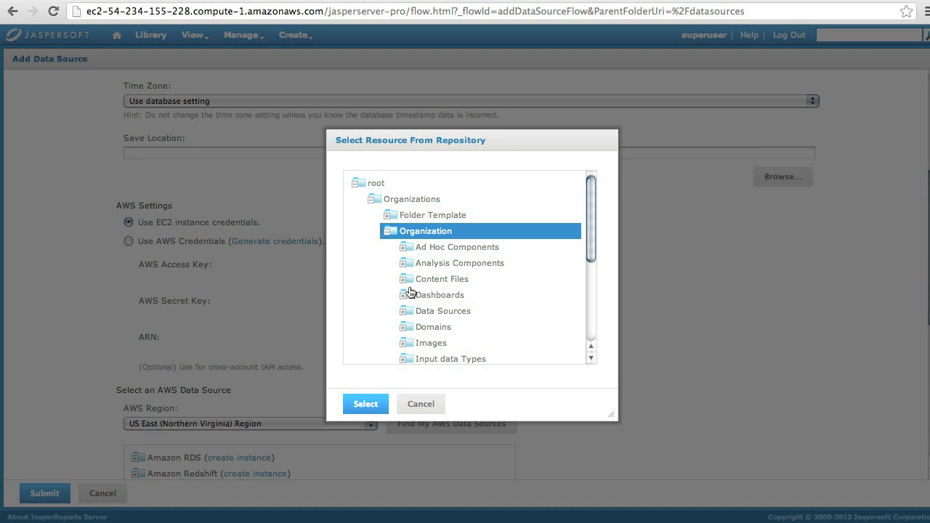
click(417, 312)
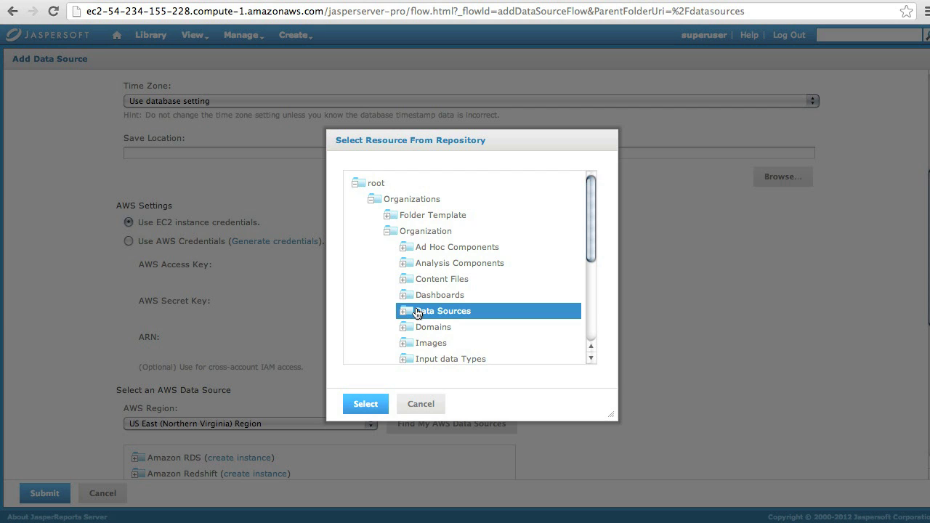
click(367, 404)
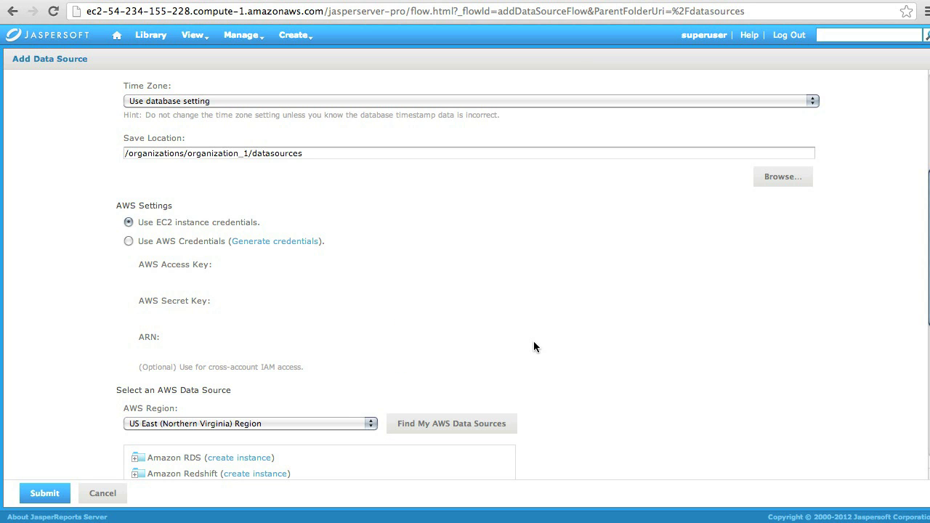
- Set the AWS region to US West (Oregon), list its Amazon RDS sources, and choose Use AWS Credentials
scroll(534, 342, down, 3)
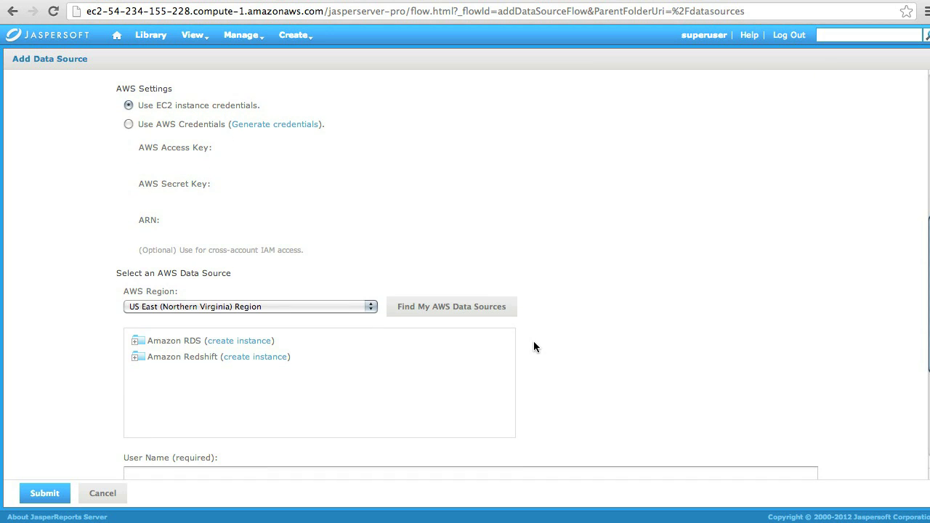
click(244, 305)
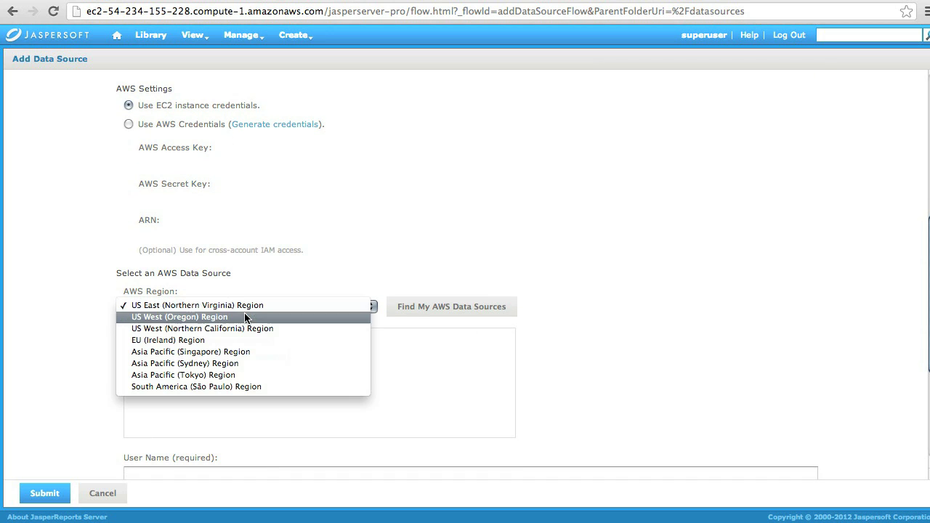
click(244, 317)
click(405, 311)
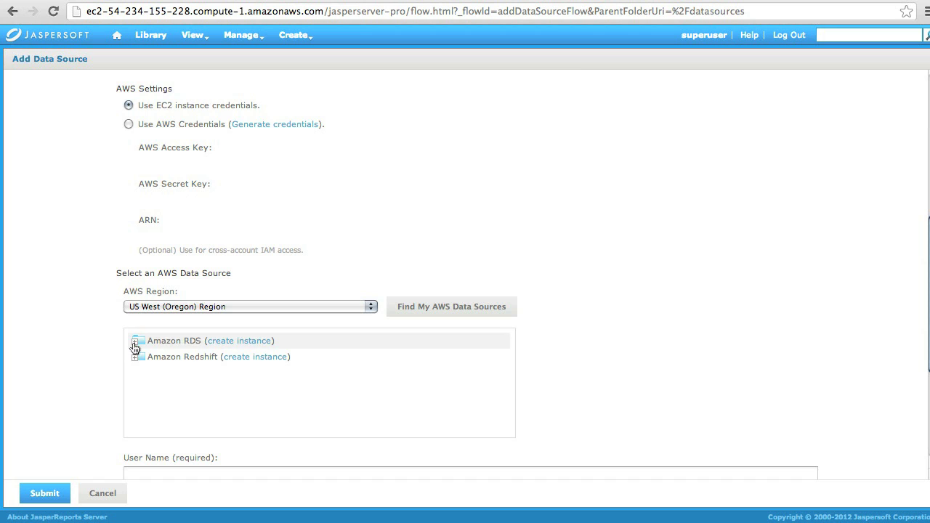
click(135, 345)
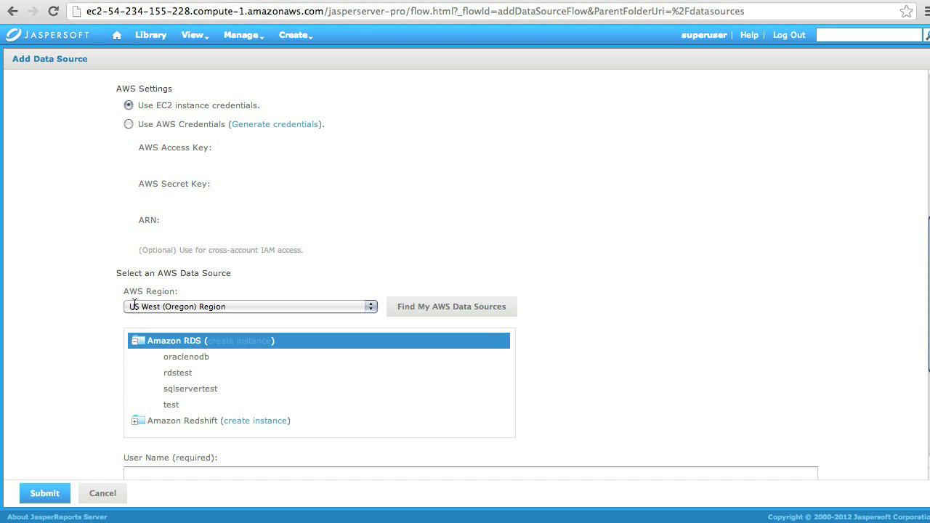
click(128, 125)
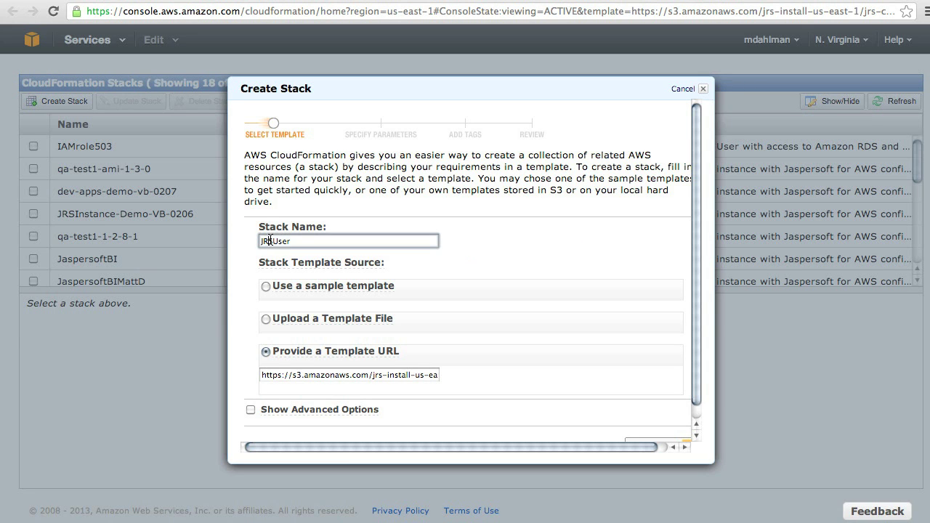
- Rename the stack to JaspersoftUser and proceed to the parameters step
double_click(269, 240)
text(JaspersoftUser)
scroll(663, 428, down, 1)
click(662, 429)
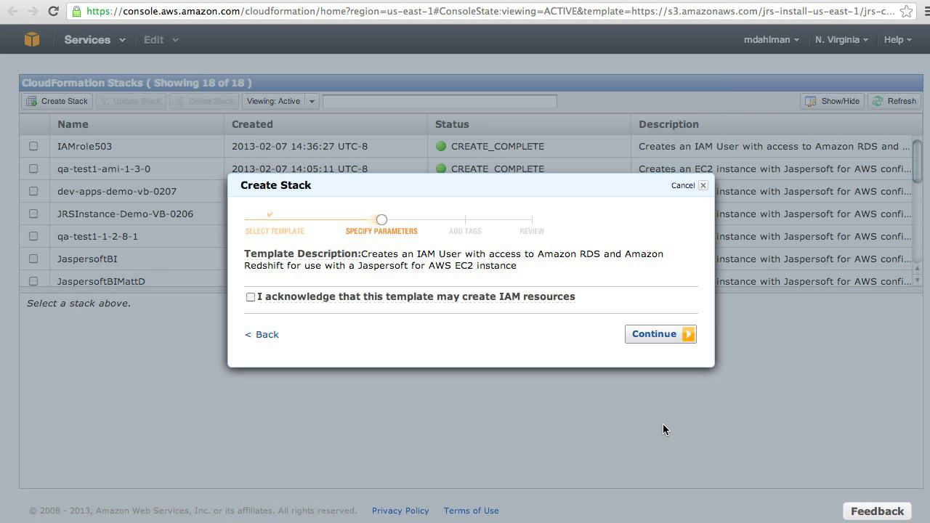
- Acknowledge IAM resource creation, skip tags, and launch the JaspersoftUser stack
click(398, 297)
click(645, 334)
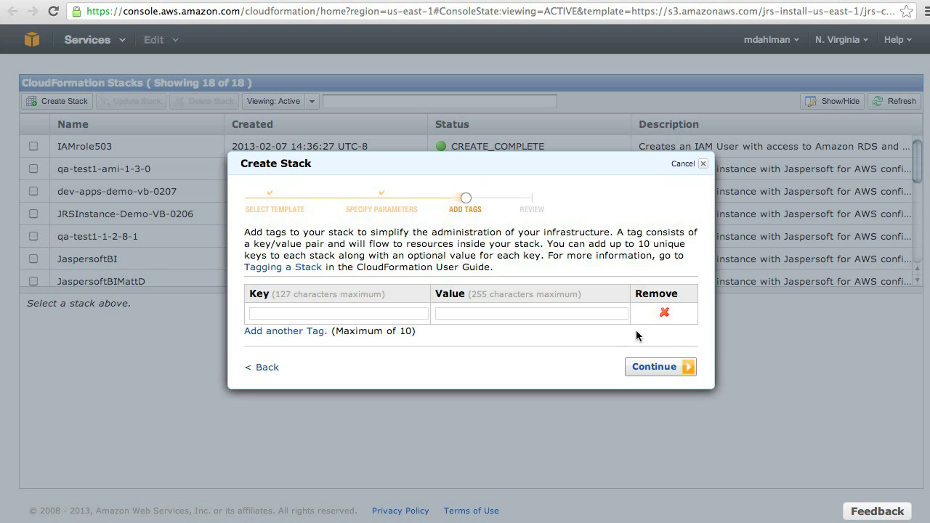
click(650, 365)
click(653, 426)
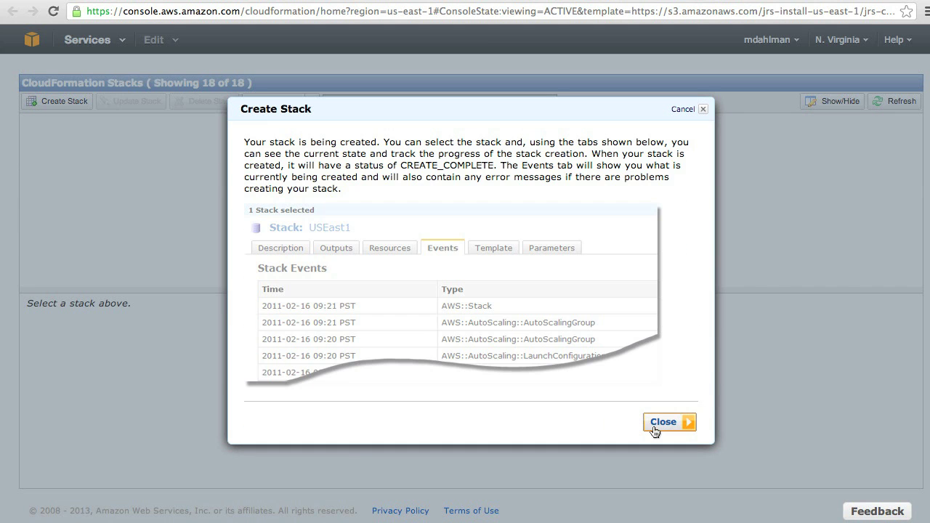
- Look through the JaspersoftUser stack's Template, Events, Resources and Outputs
click(662, 422)
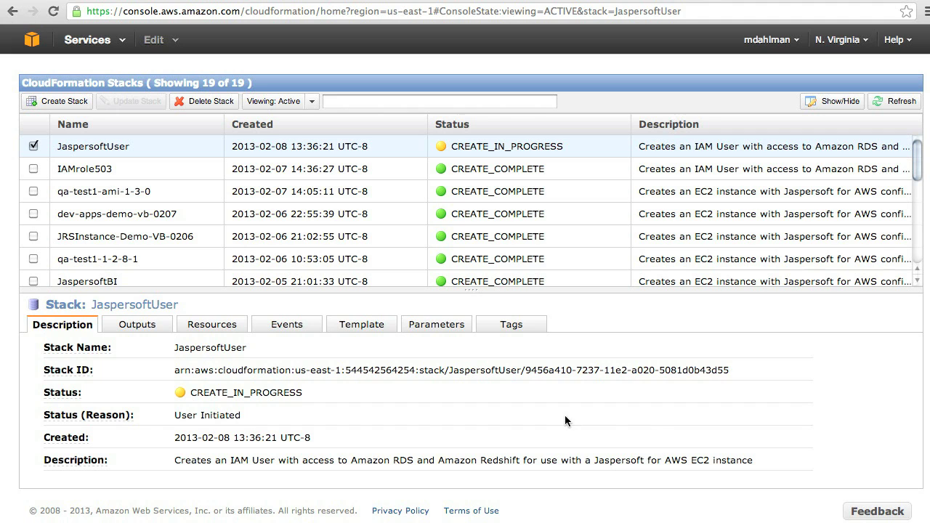
click(379, 327)
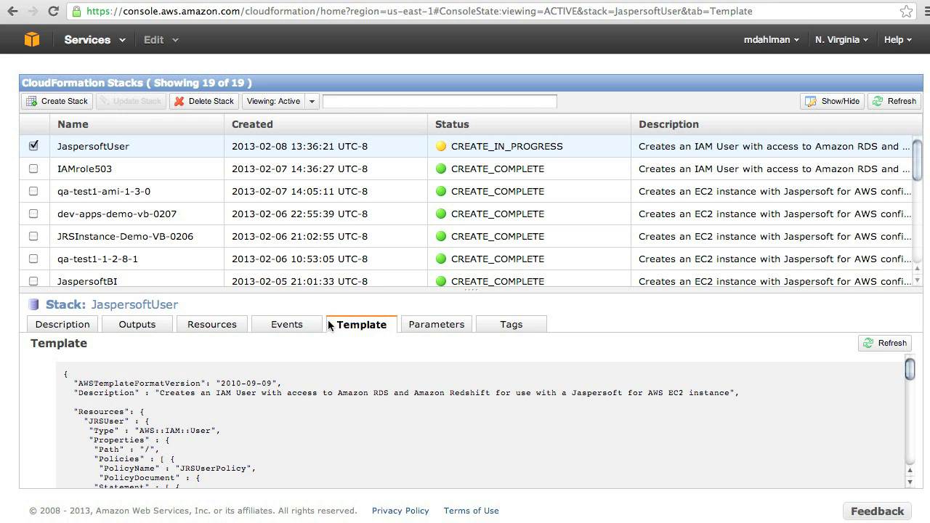
click(306, 327)
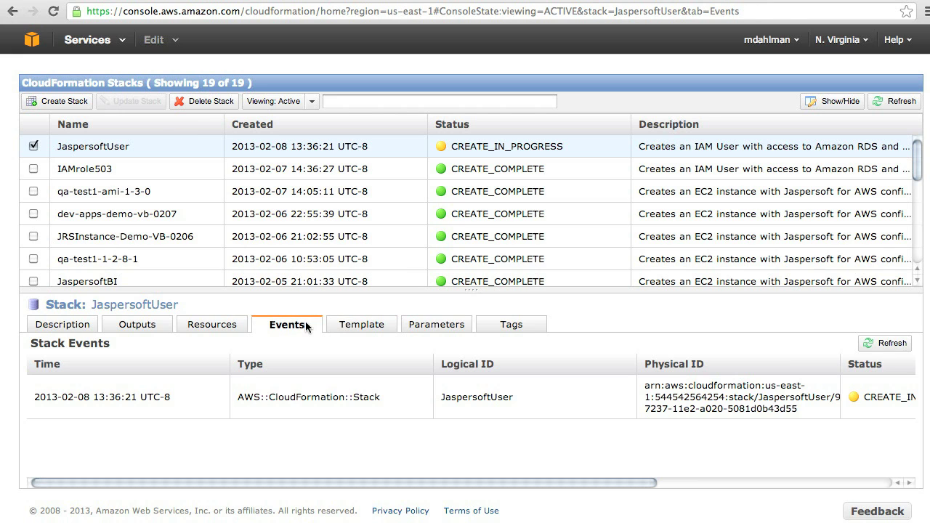
click(225, 328)
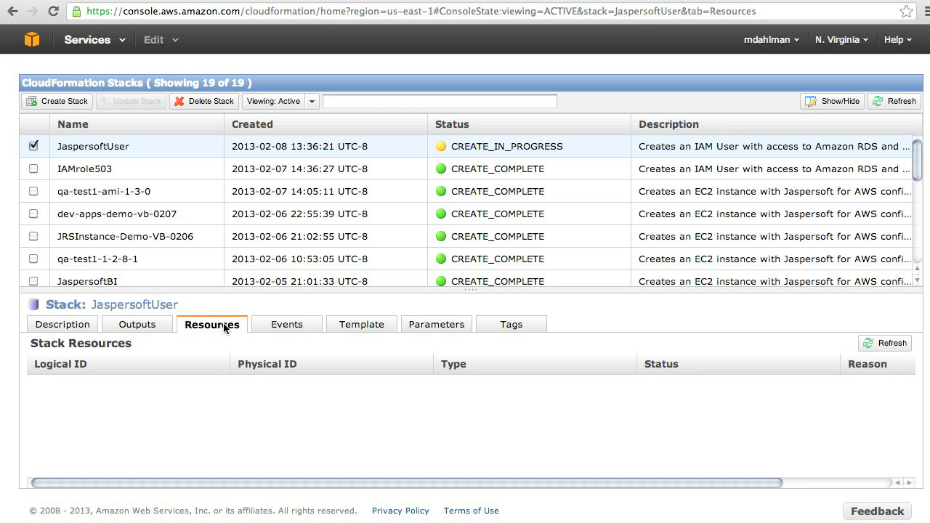
click(157, 325)
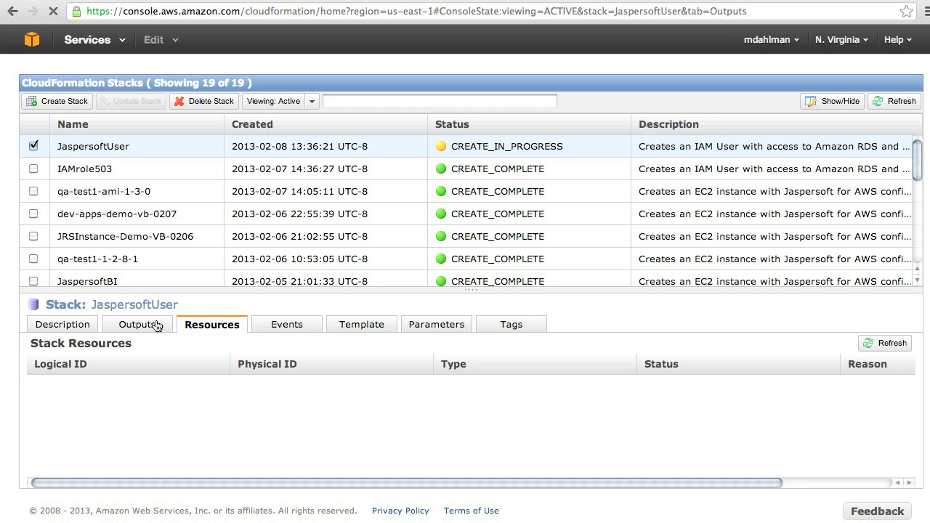
- Refresh the outputs until the keys appear, widen the Value column, and select the AccessKey value
click(900, 348)
click(900, 349)
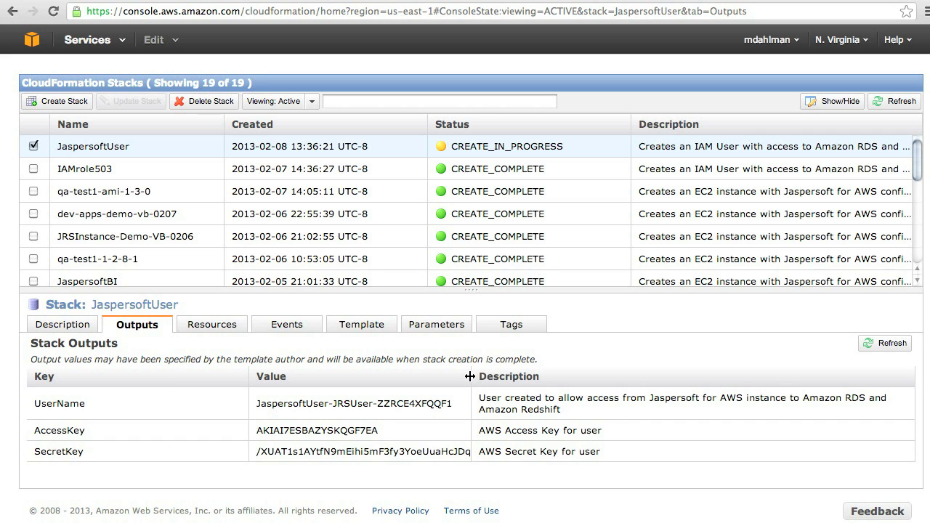
drag(470, 375, 506, 377)
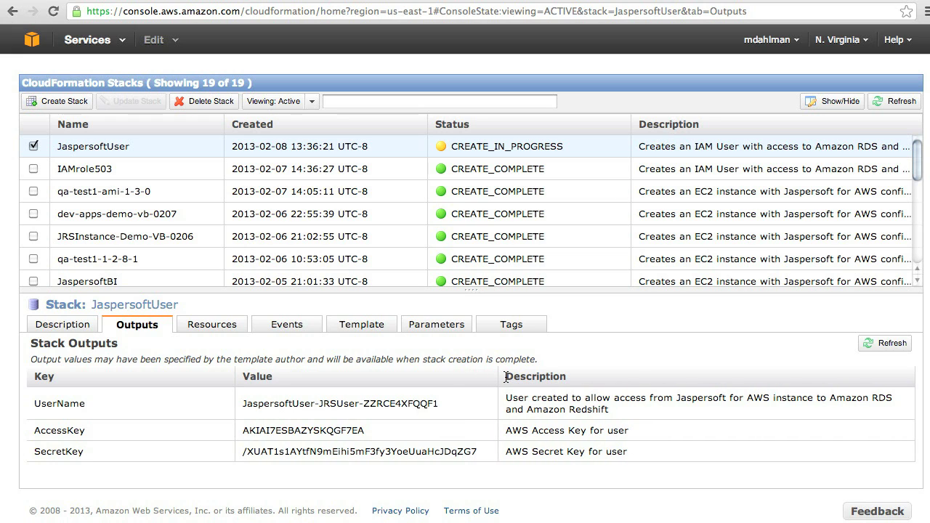
double_click(326, 430)
key(super+c)
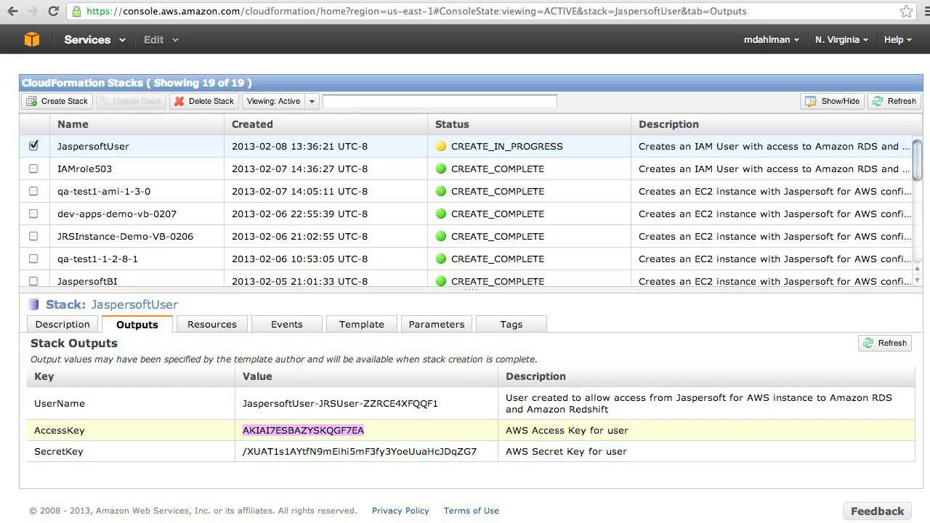
- Paste the access key and secret key from the stack outputs into the data source form
click(424, 1)
click(290, 164)
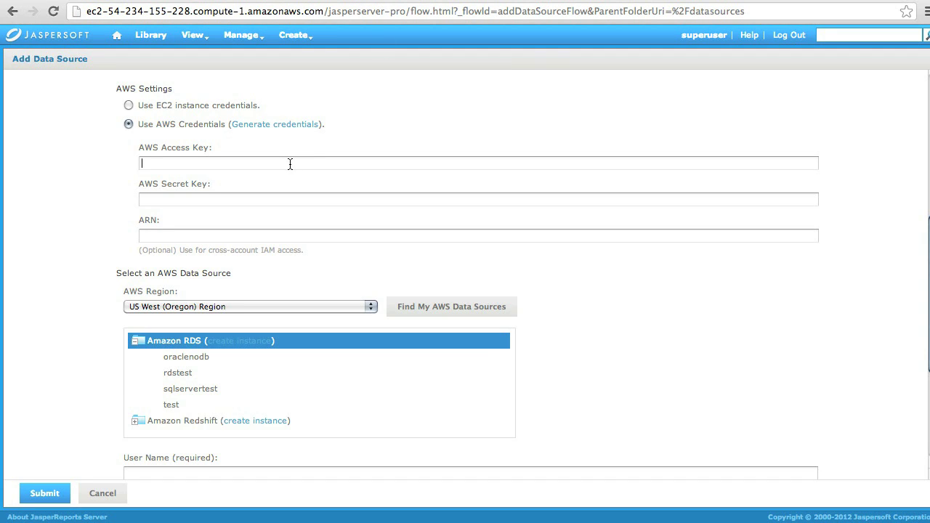
key(super+v)
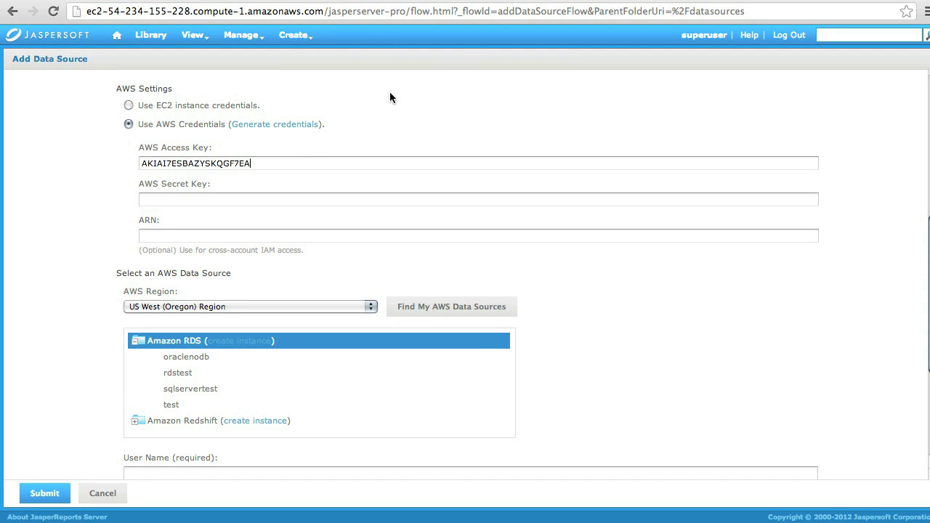
click(530, 1)
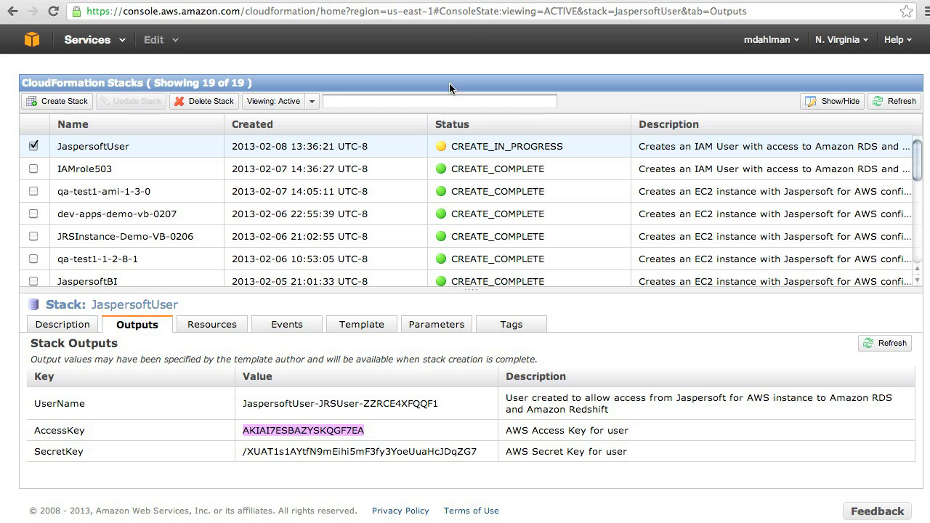
drag(241, 454, 474, 454)
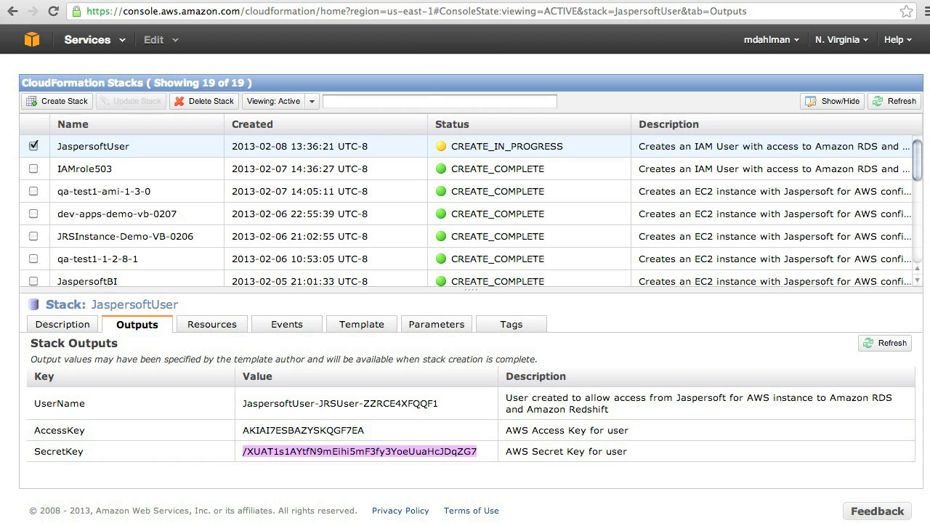
key(ctrl+Tab)
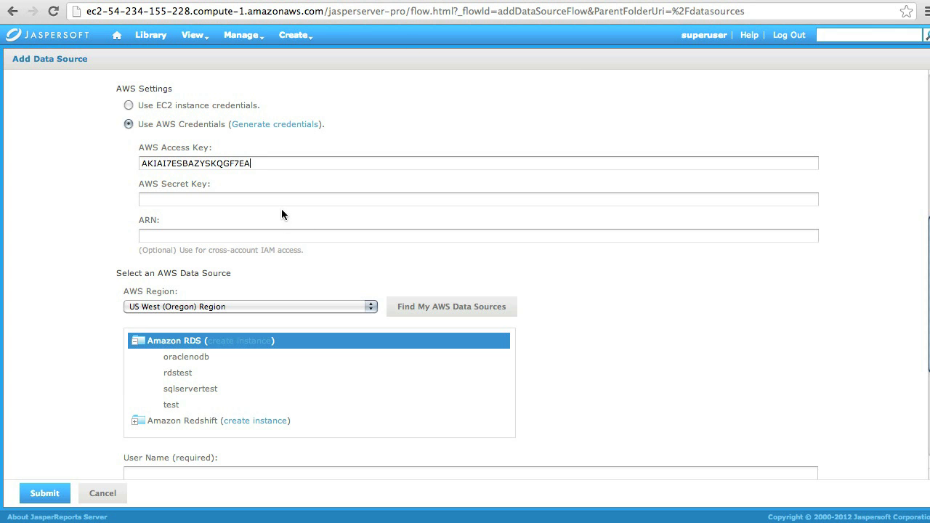
key(ctrl+v)
- Switch the region to US East (Northern Virginia) and list its Amazon RDS sources
click(260, 307)
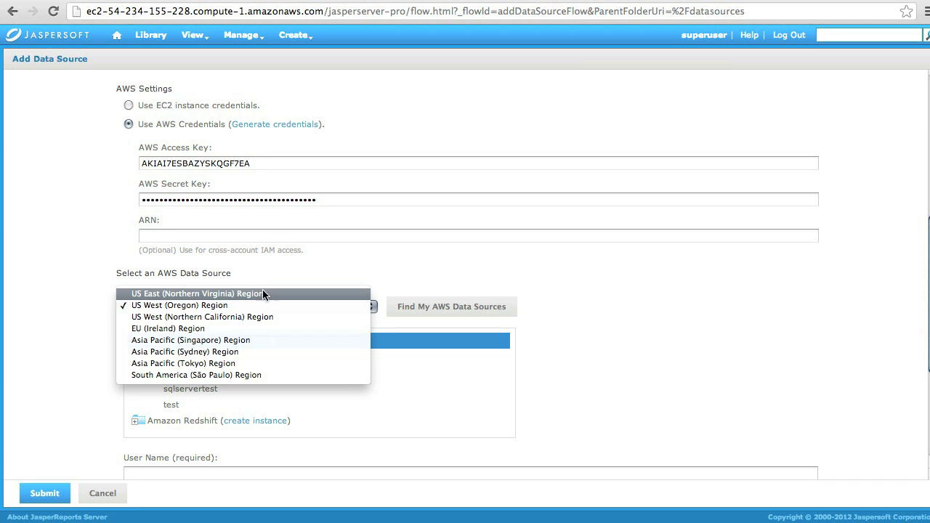
click(264, 289)
click(407, 306)
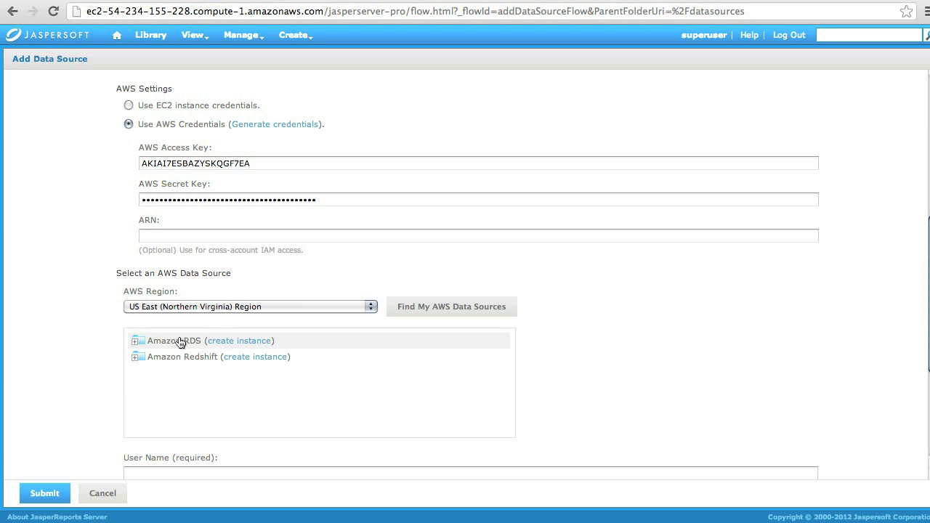
click(135, 342)
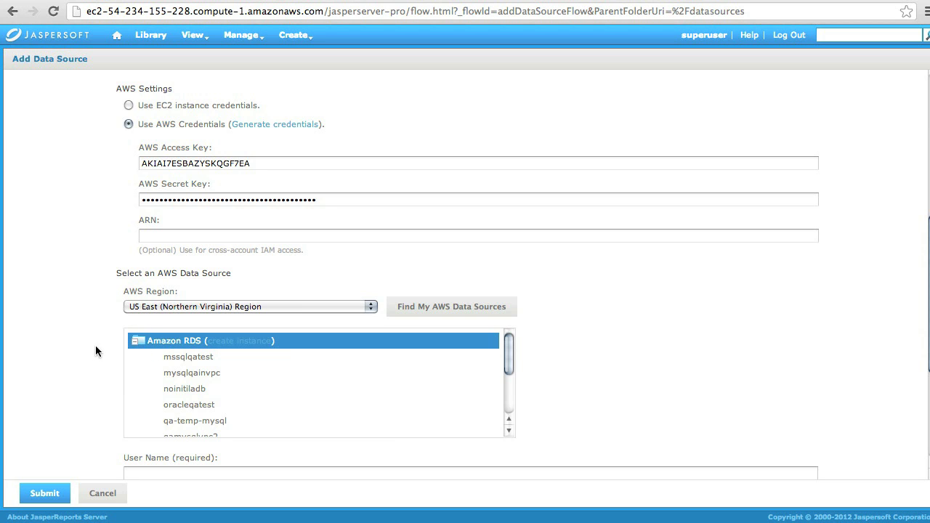
scroll(83, 348, down, 5)
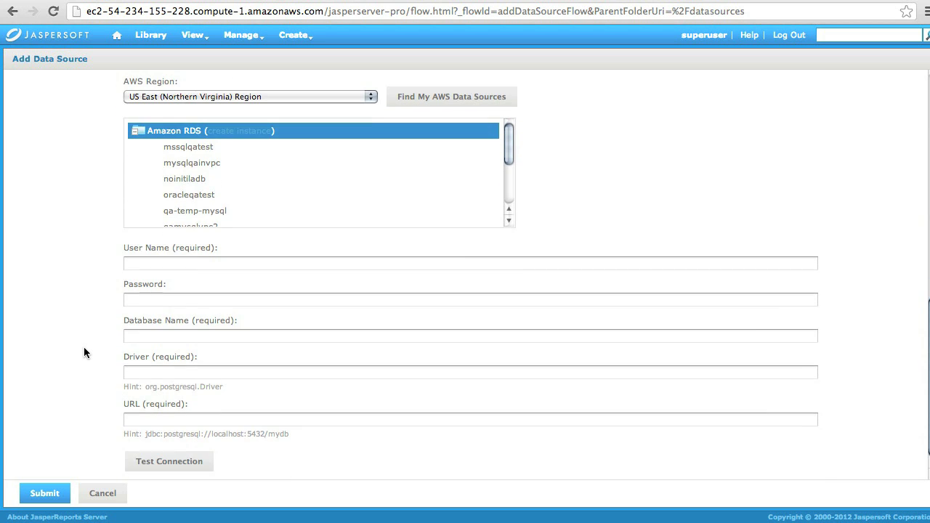
- Try the mssqlqatest, mysqlqainvpc and oracleqatest instances, then pick the redshift-4 Redshift cluster
click(189, 153)
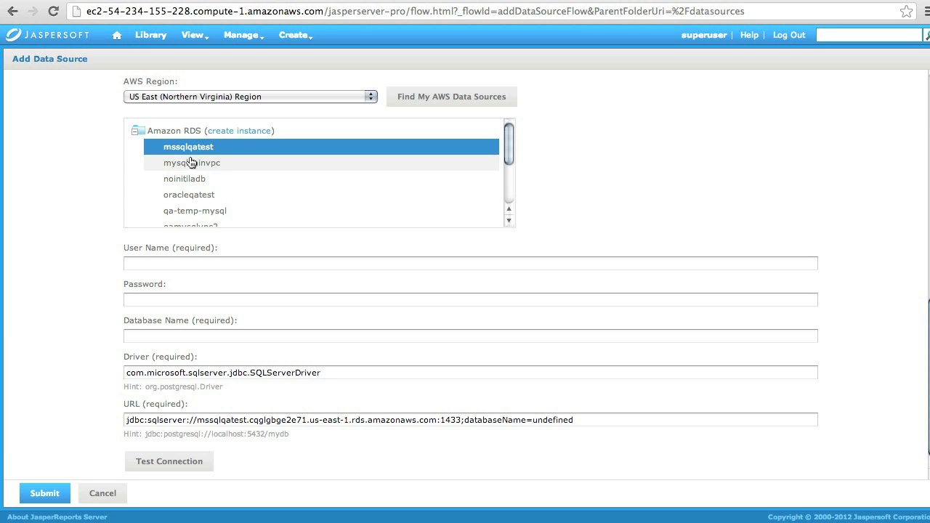
click(191, 167)
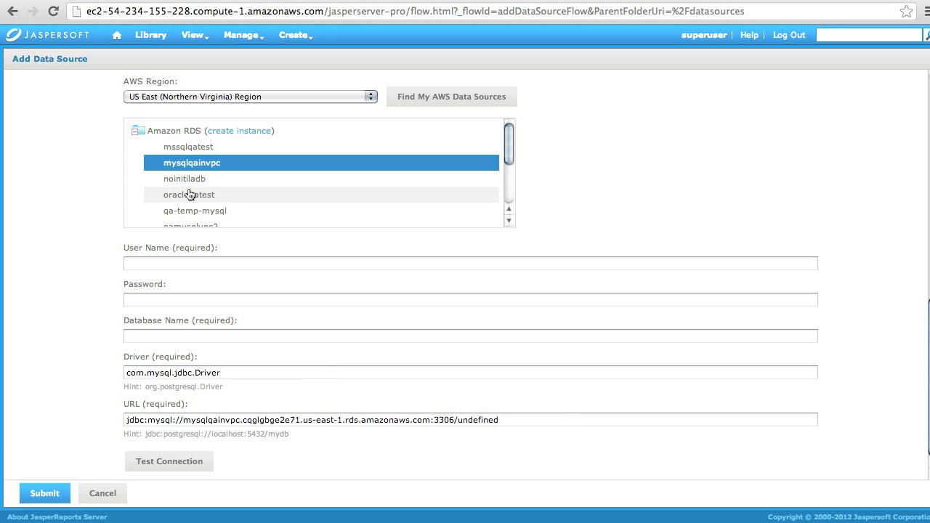
click(188, 196)
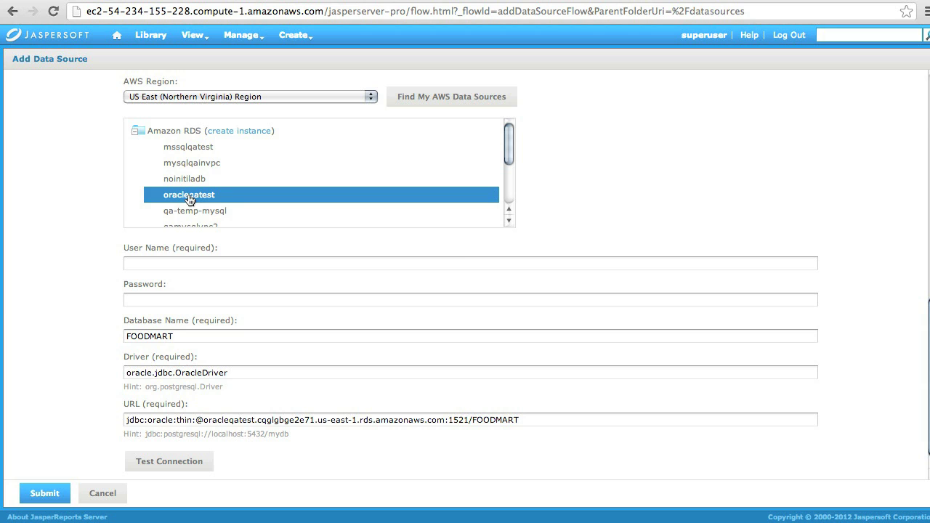
click(134, 131)
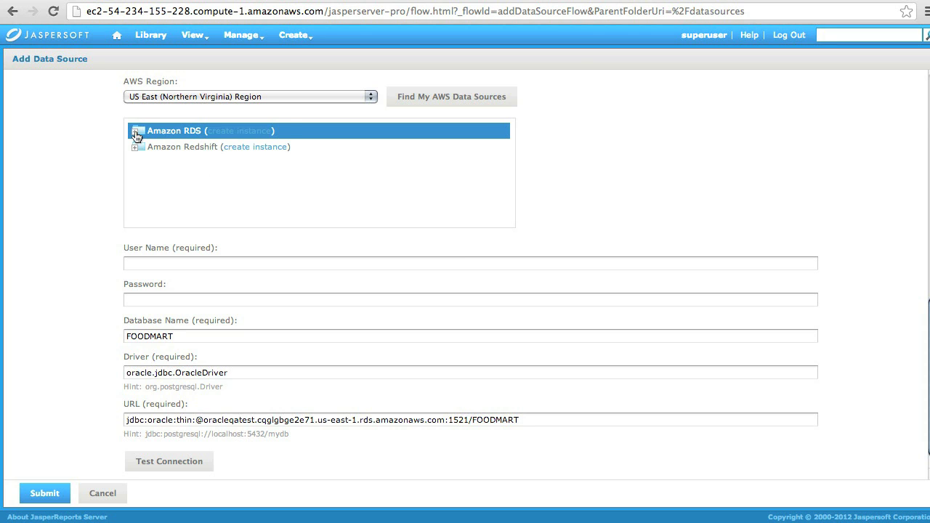
click(135, 149)
click(176, 180)
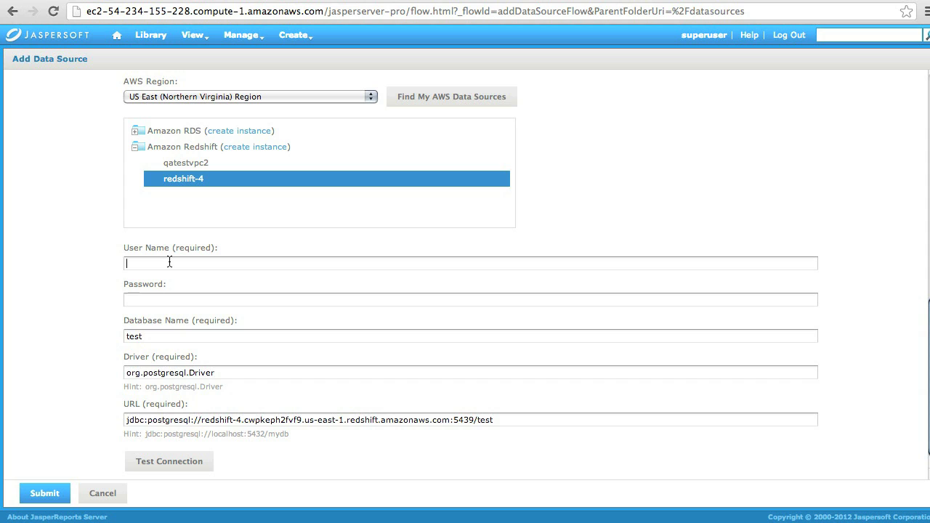
- Enter user name redshift and the password, test the connection, and save the data source
text(redshift)
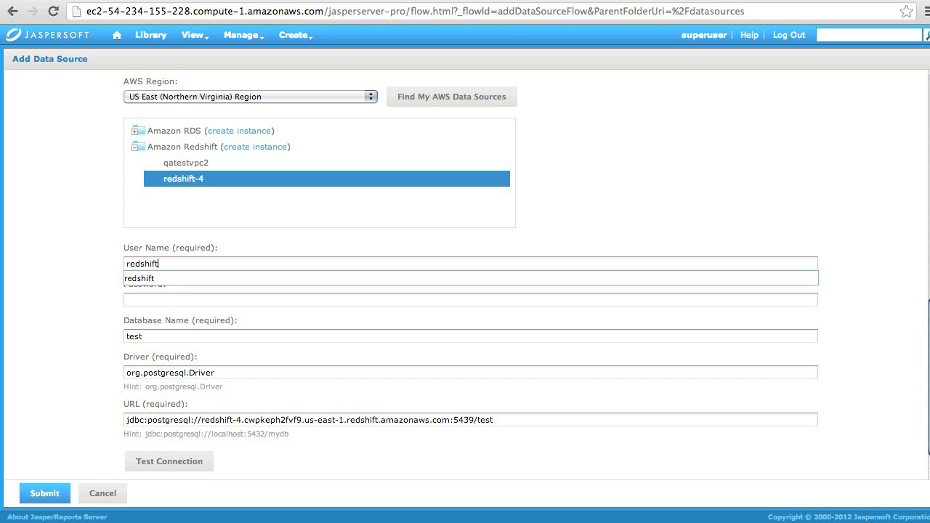
key(Tab)
text(********)
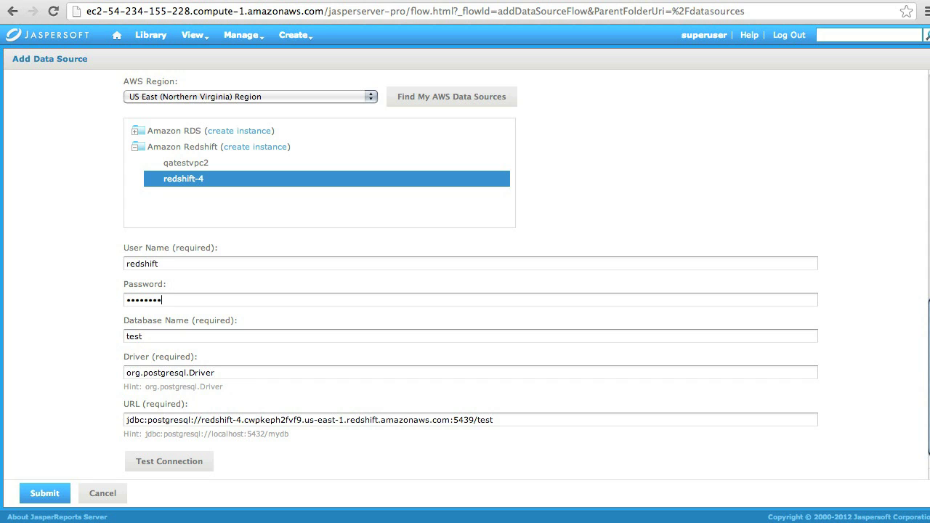
text(*)
click(161, 463)
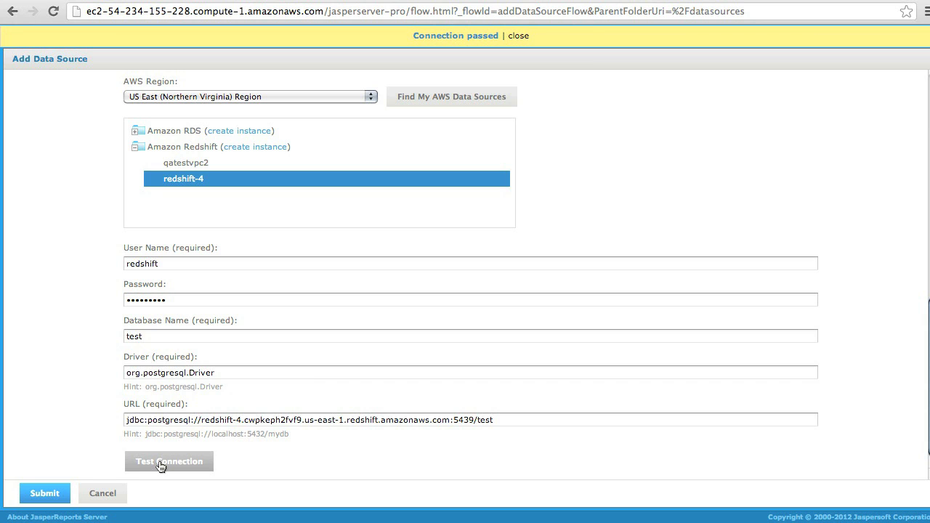
click(43, 493)
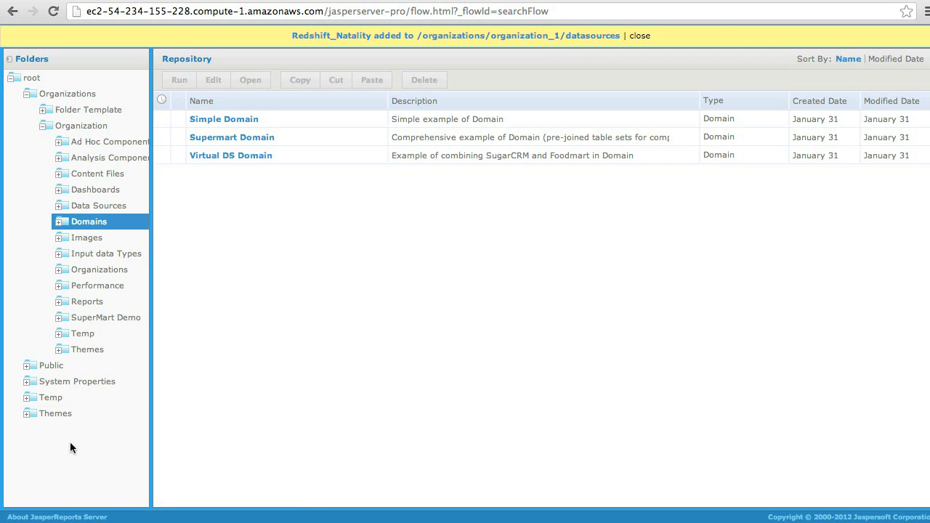
- Name the domain 'Redshift Natality' and save it in Organizations > Organization > Domains
mouse_move(290, 36)
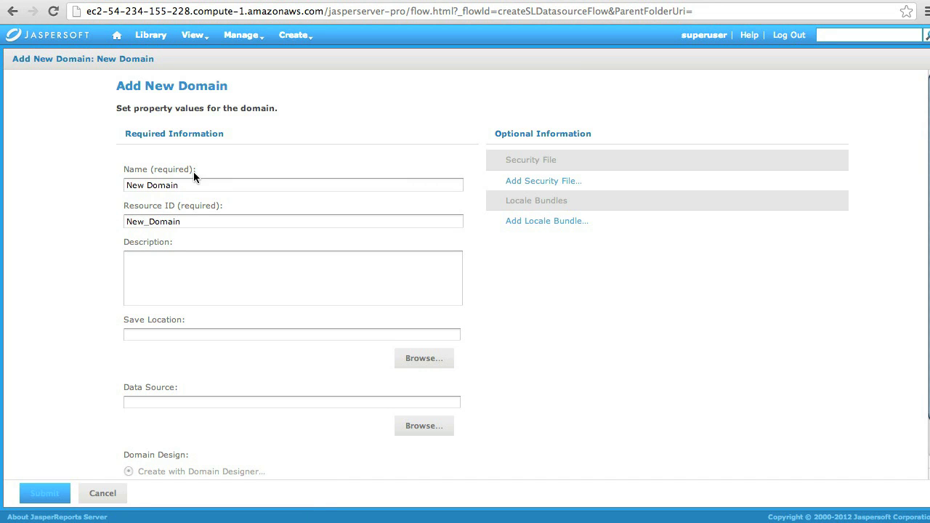
drag(186, 184, 115, 184)
text(Re)
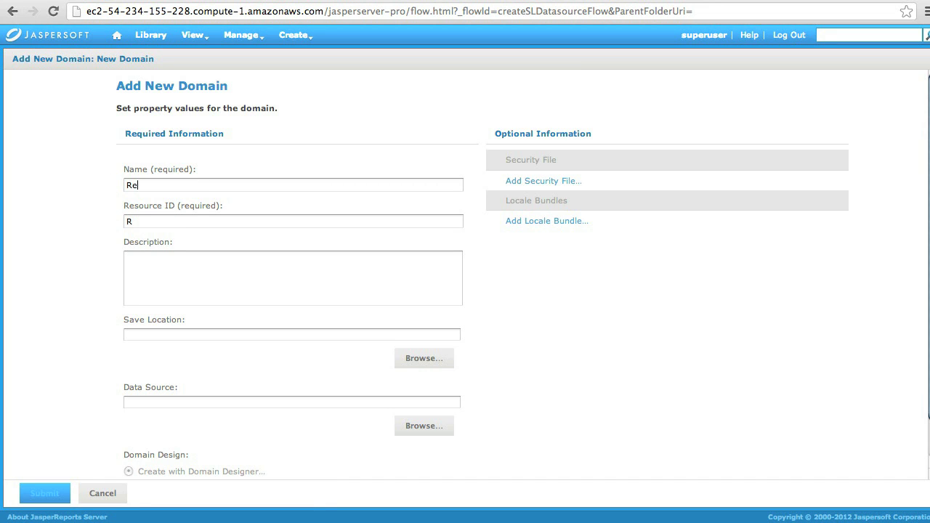
text(dshift Nata)
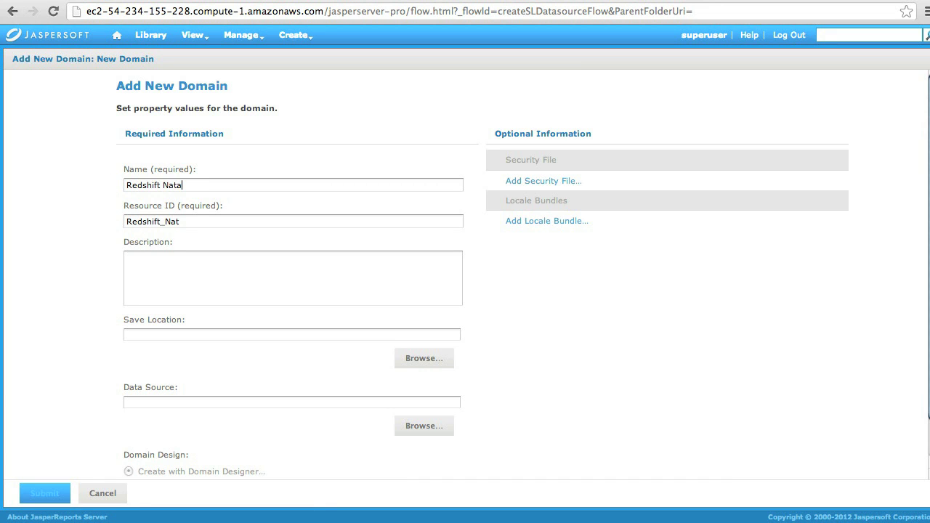
text(lity)
click(420, 357)
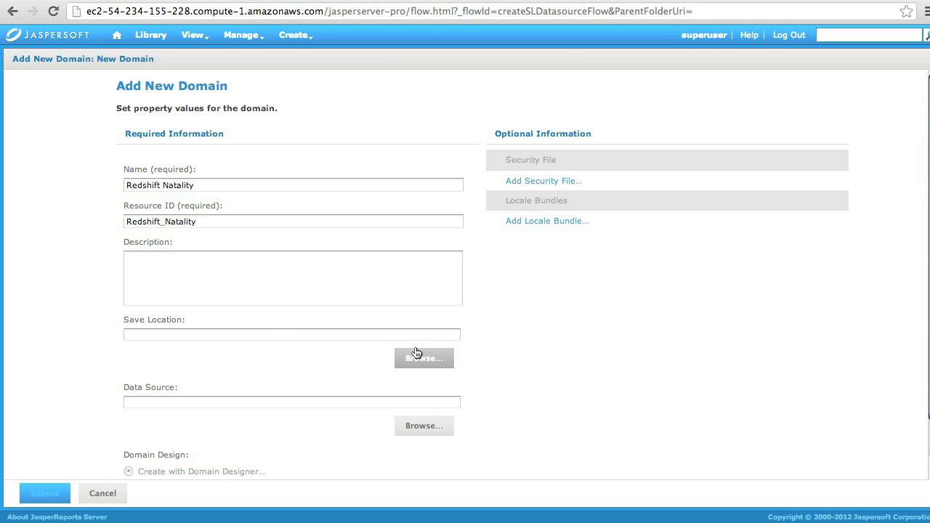
click(372, 206)
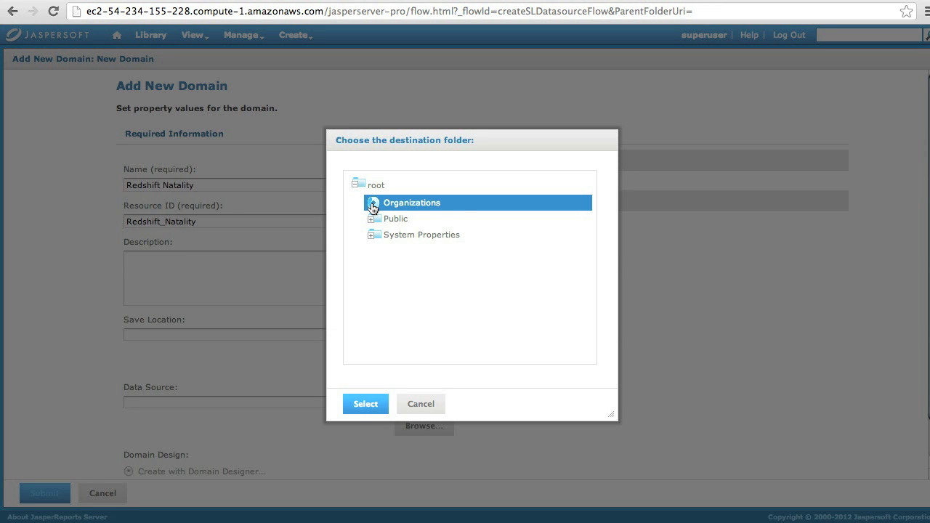
click(390, 237)
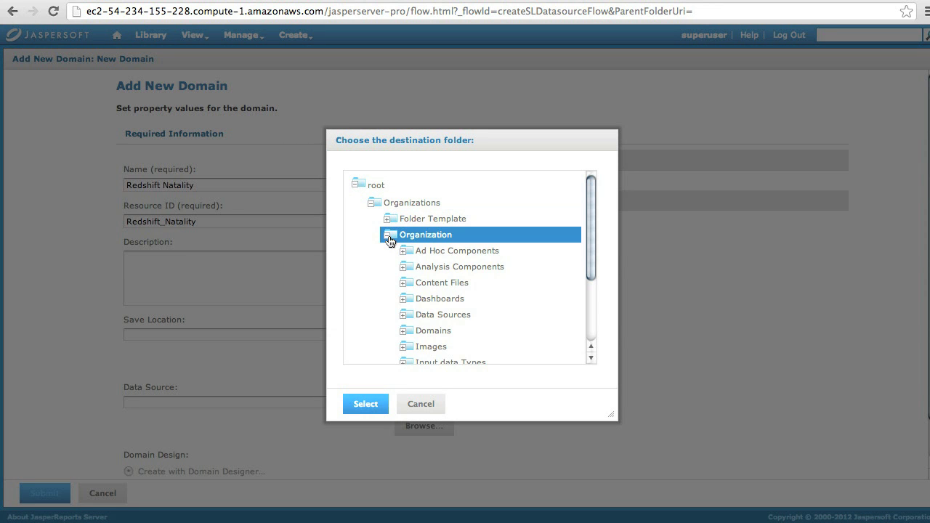
click(433, 331)
click(366, 401)
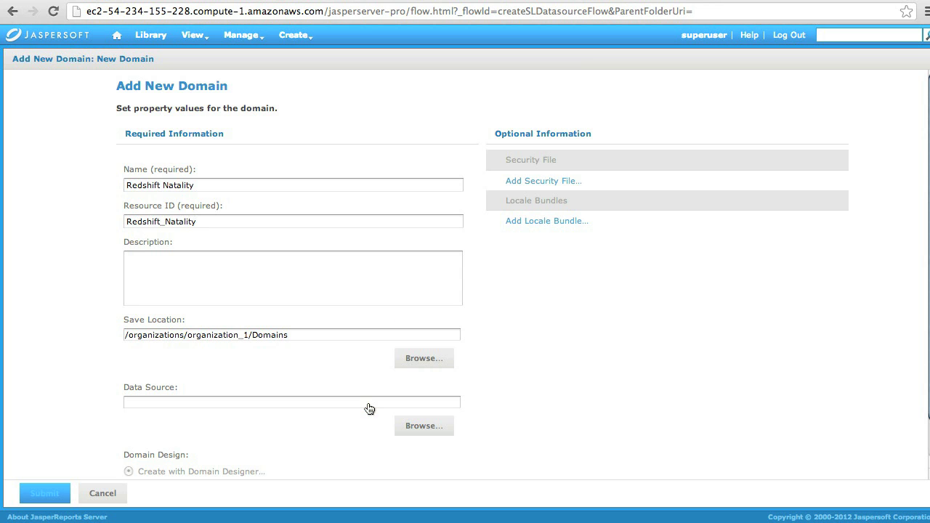
- Choose Redshift Natality from the Data Sources folder as the domain's data source
click(424, 426)
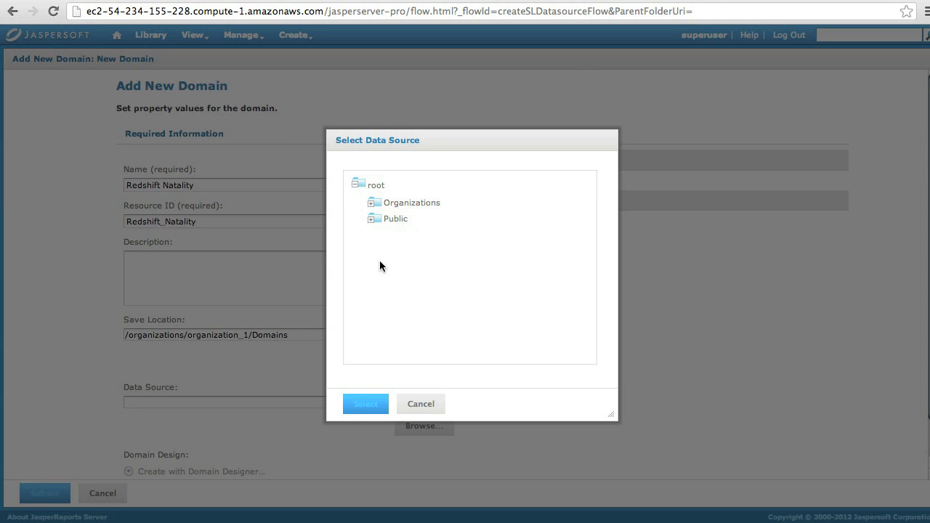
click(371, 208)
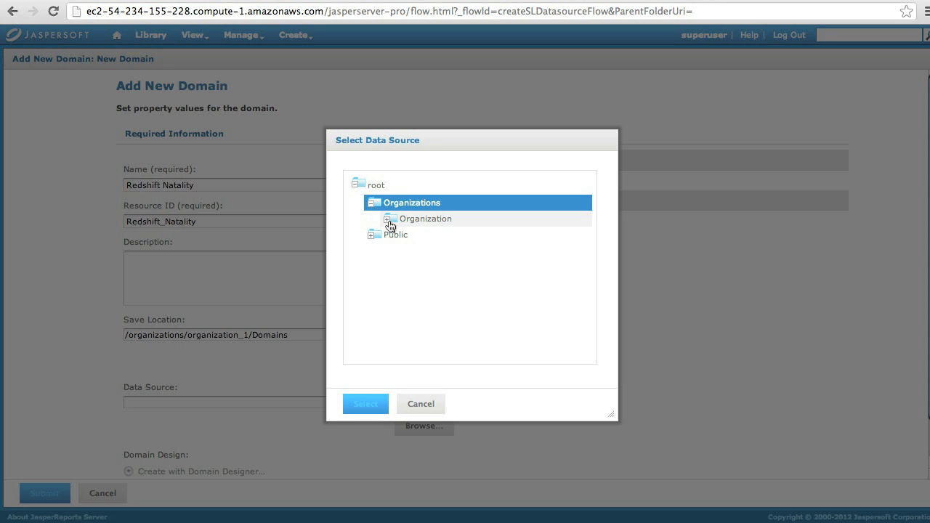
click(389, 221)
click(405, 253)
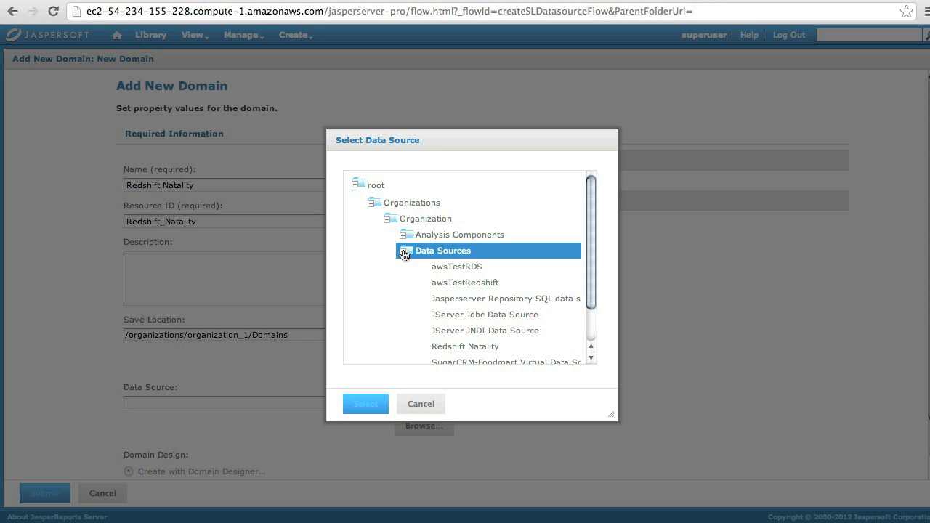
click(454, 347)
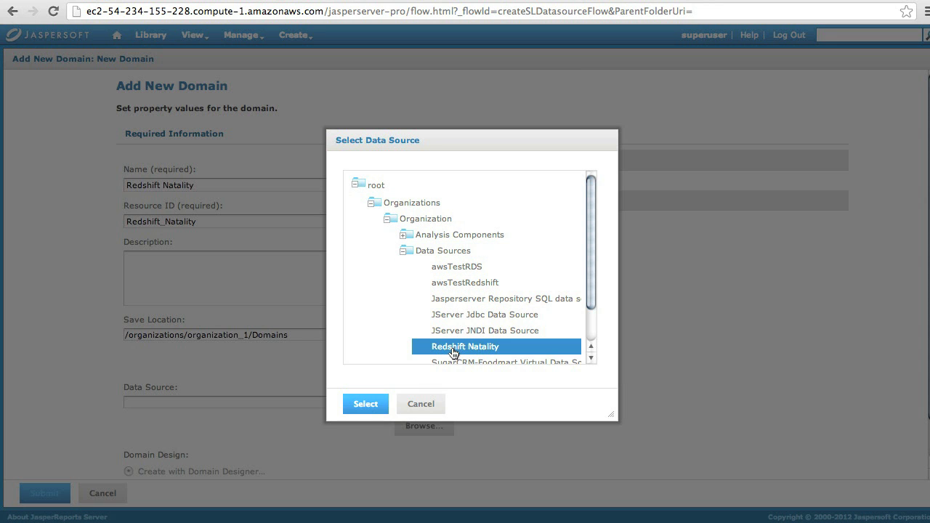
click(378, 401)
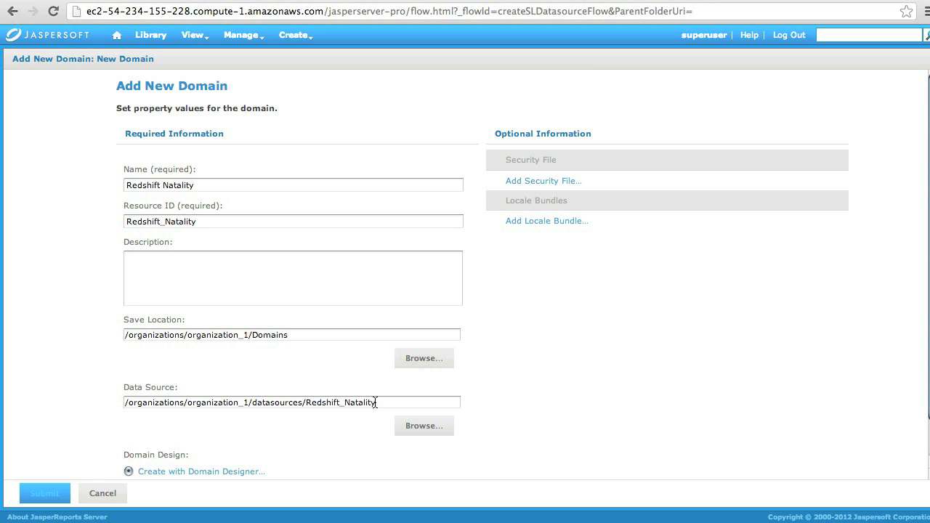
- Open the Domain Designer on the public schema and add public_cm_natality to Selected Tables, expanded
click(245, 471)
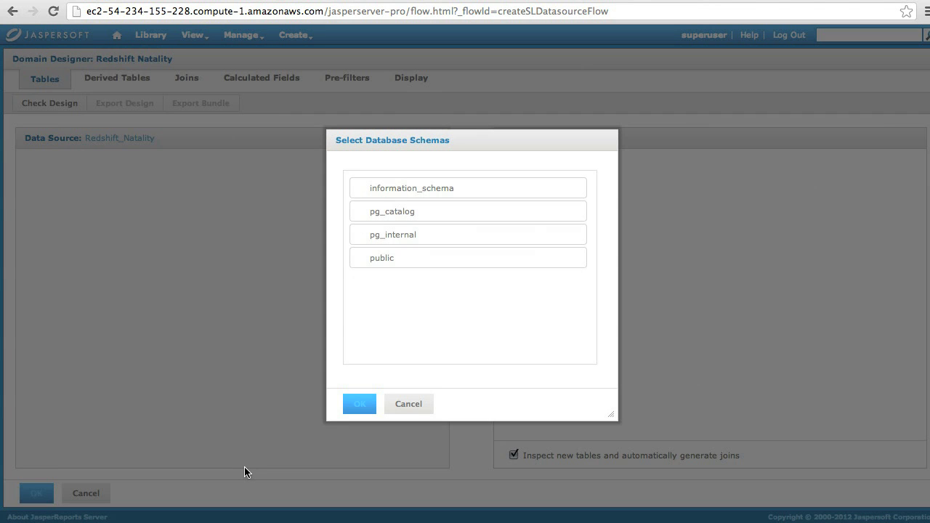
click(380, 263)
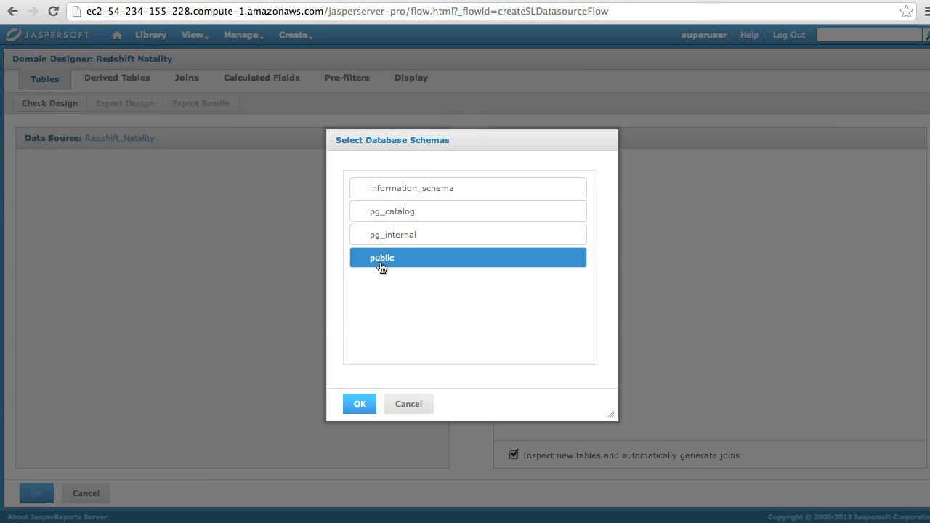
click(358, 402)
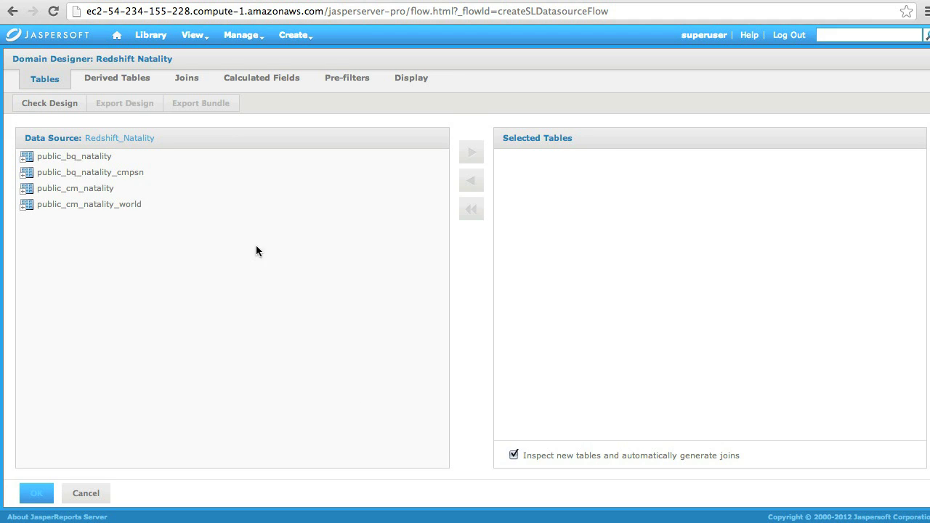
drag(122, 190, 592, 185)
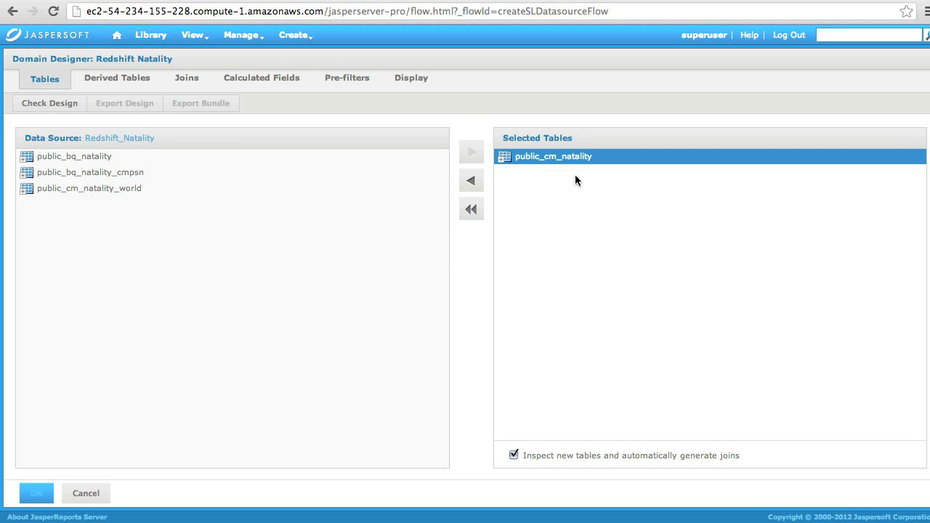
click(497, 157)
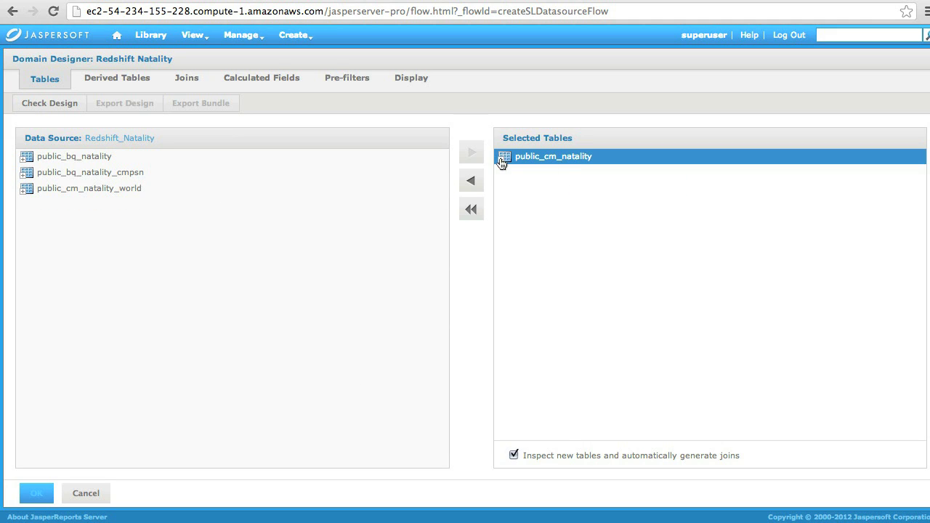
- Add public_cm_natality as a display set, relabel it 'US Natality Data', and expand its items
click(403, 80)
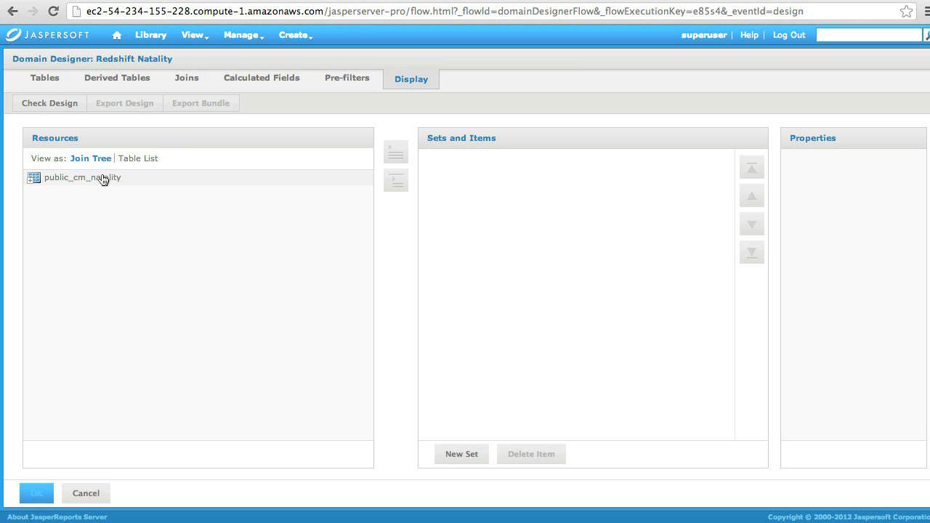
drag(104, 178, 457, 198)
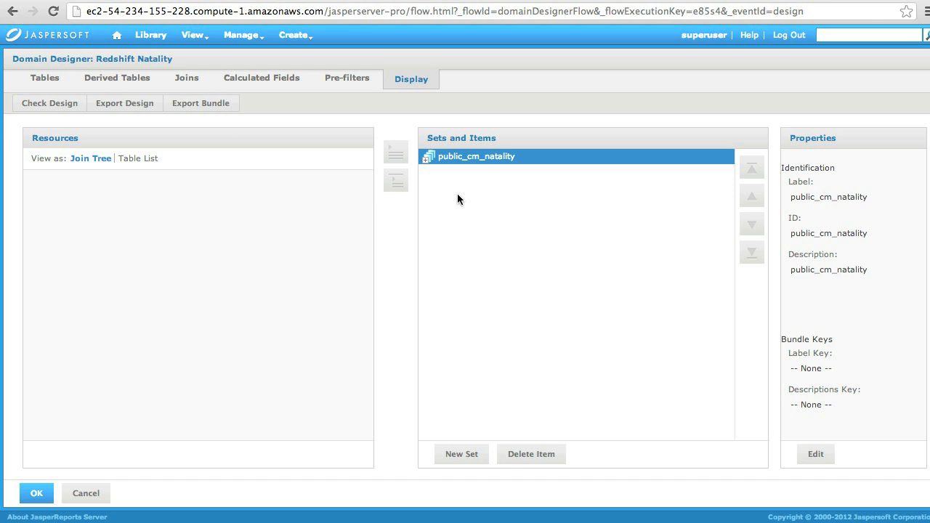
click(815, 454)
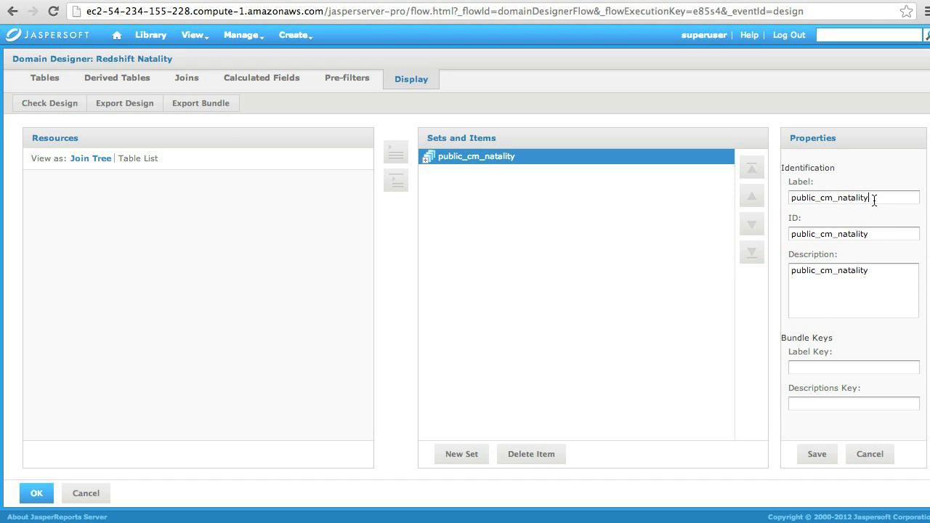
drag(874, 201, 771, 200)
text(US Natality Data)
click(815, 456)
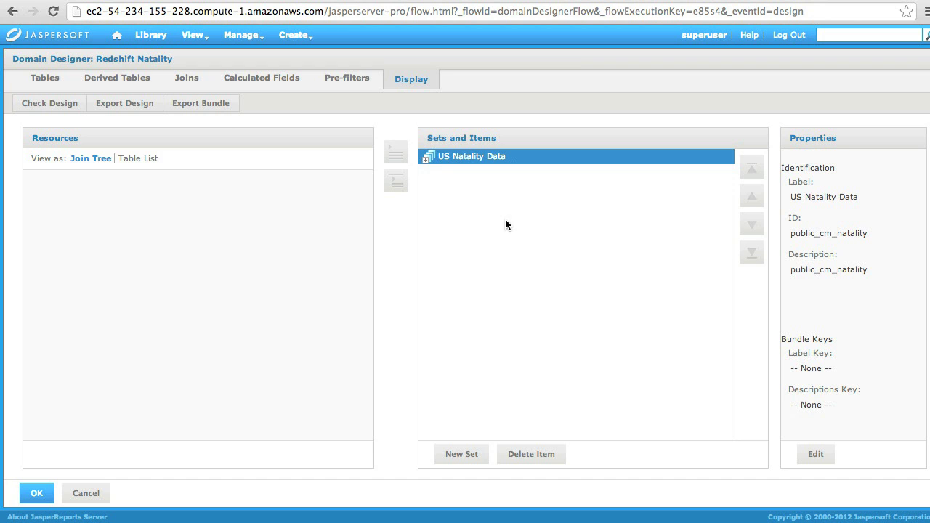
click(427, 167)
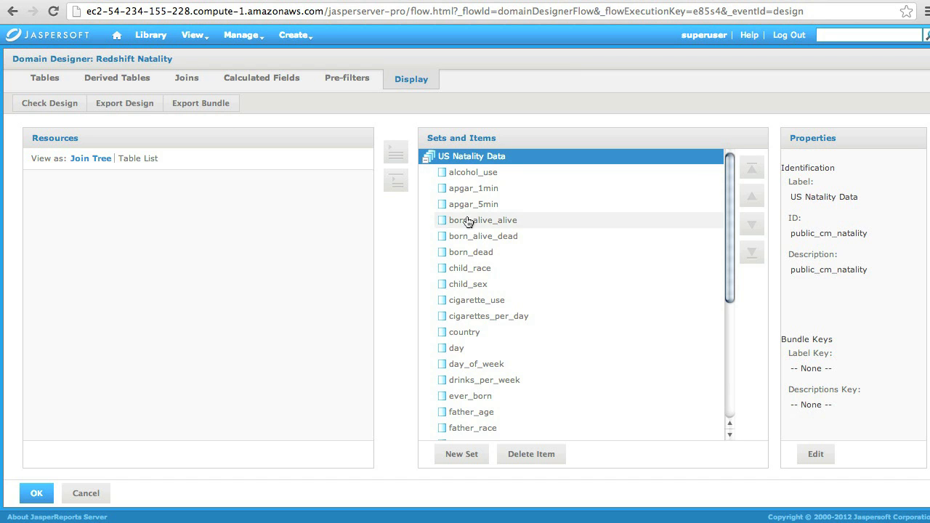
- Relabel father_age as Father's Age with description 'Age of father when the child was born'
click(474, 413)
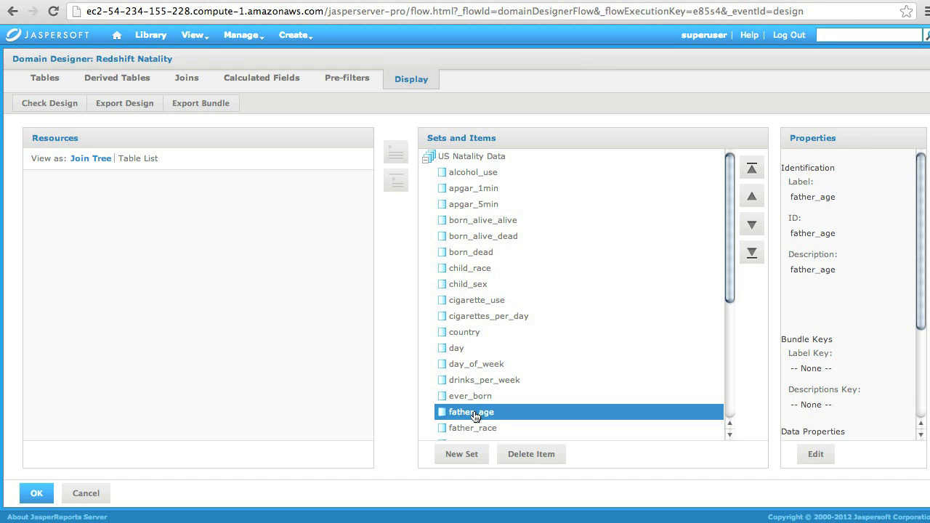
click(814, 454)
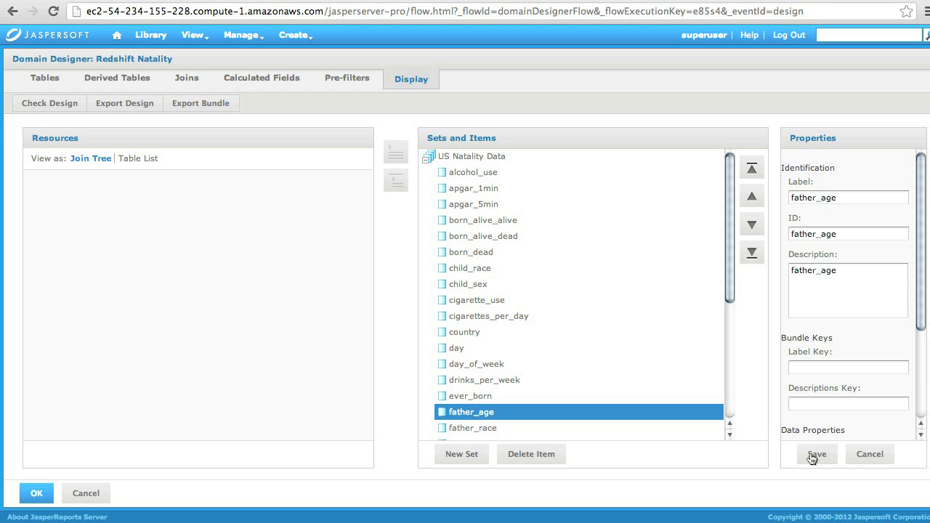
drag(847, 200, 791, 199)
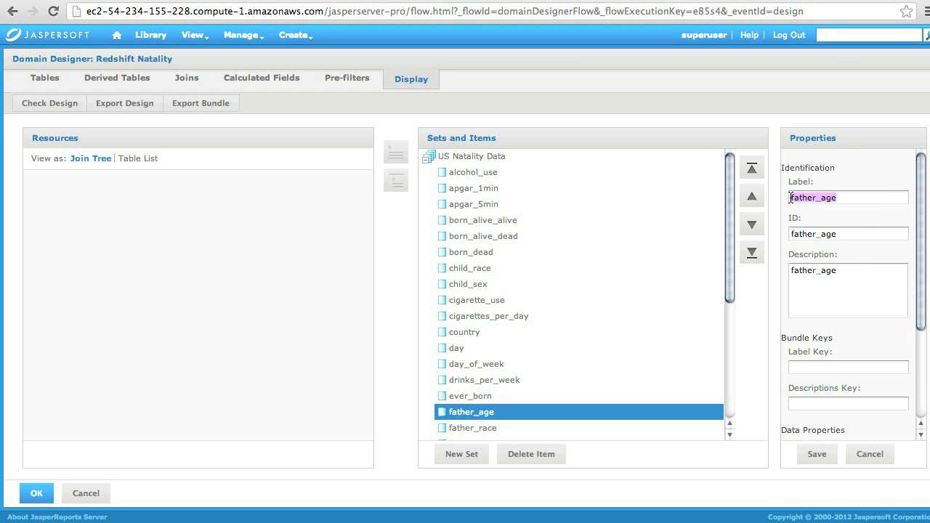
text(Father)
key(Tab)
key(Tab)
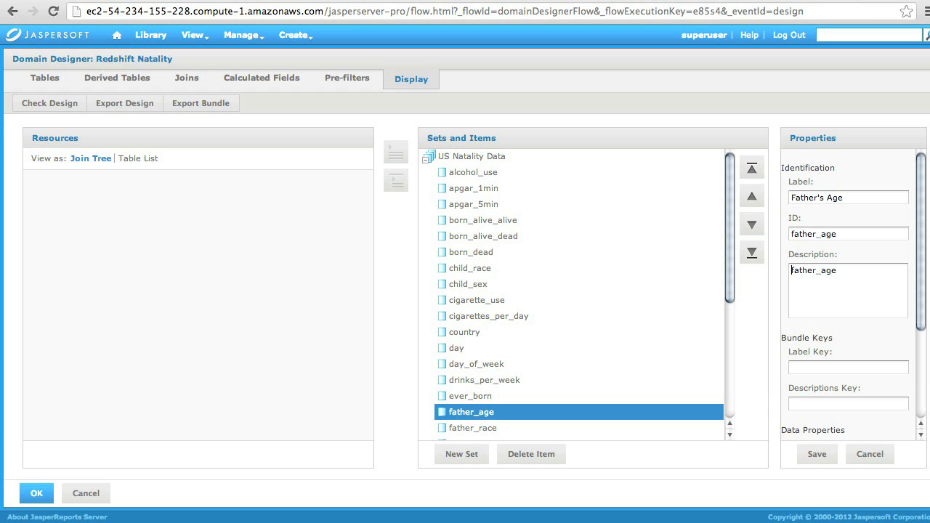
key(super+a)
text(Age of father when the child was born)
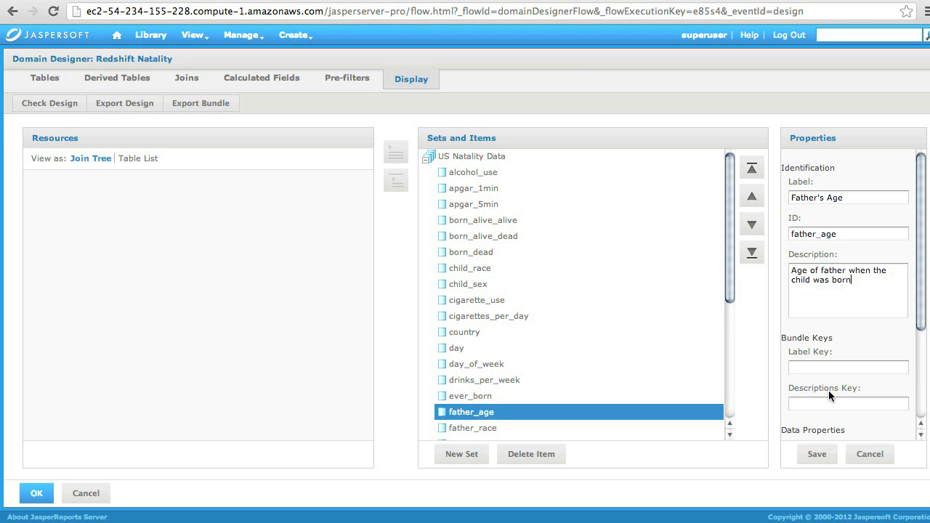
- Change father_age from a measure to a field and save its properties
scroll(828, 390, down, 2)
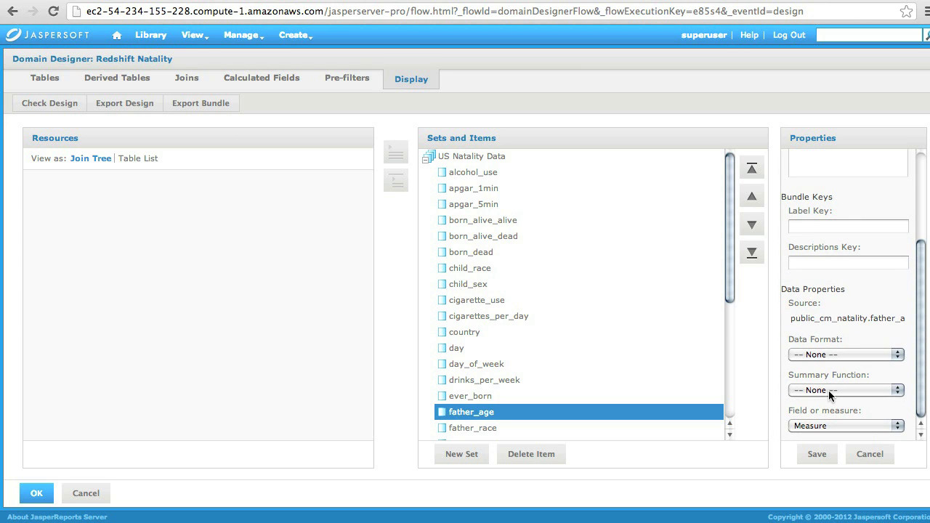
click(828, 424)
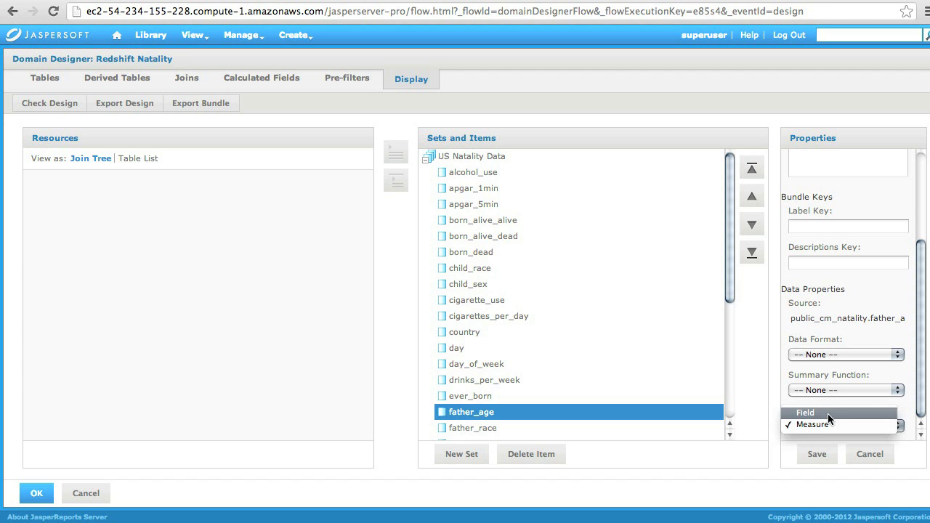
click(827, 413)
click(818, 456)
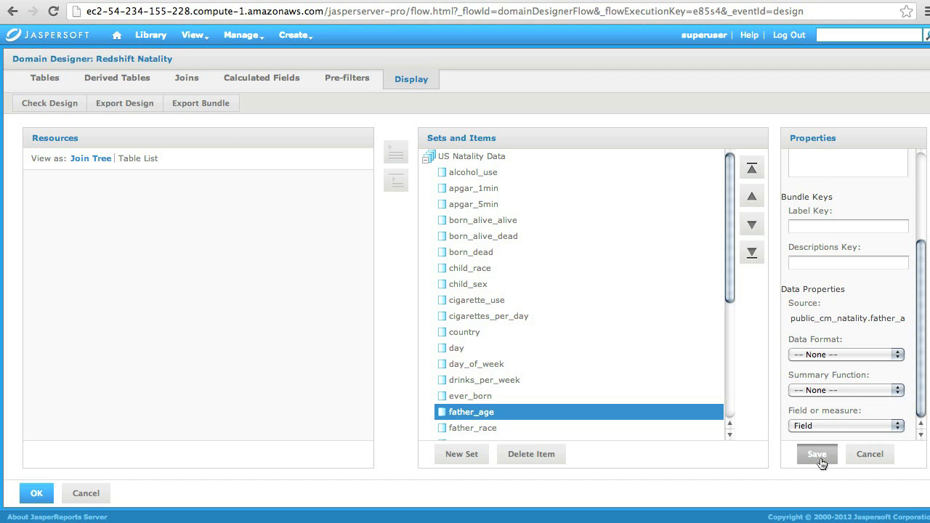
- Set apgar_5min's Summary Function to Average, save it, and close the Domain Designer
click(507, 210)
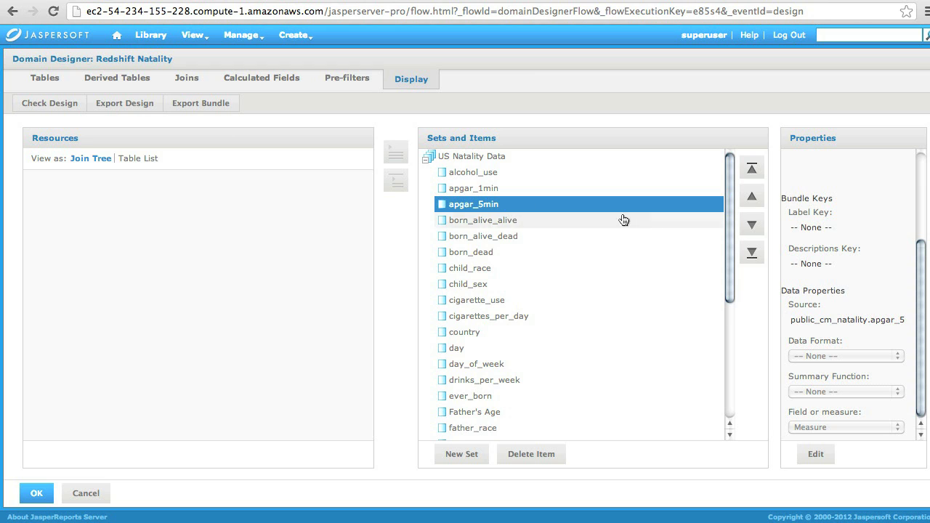
click(816, 453)
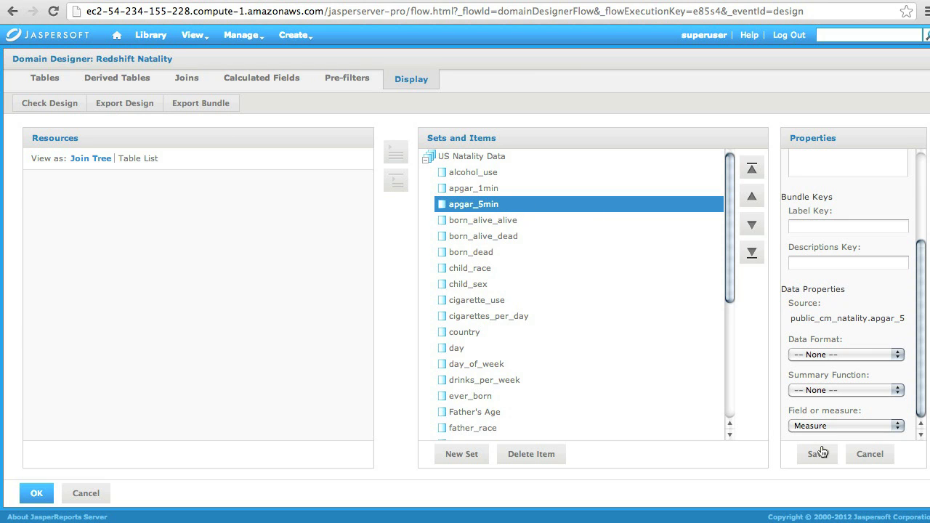
click(848, 390)
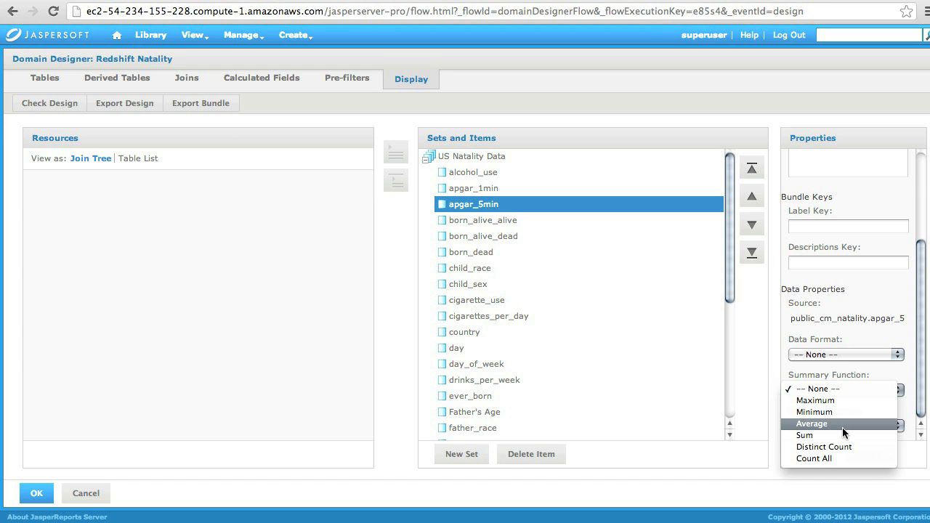
click(841, 424)
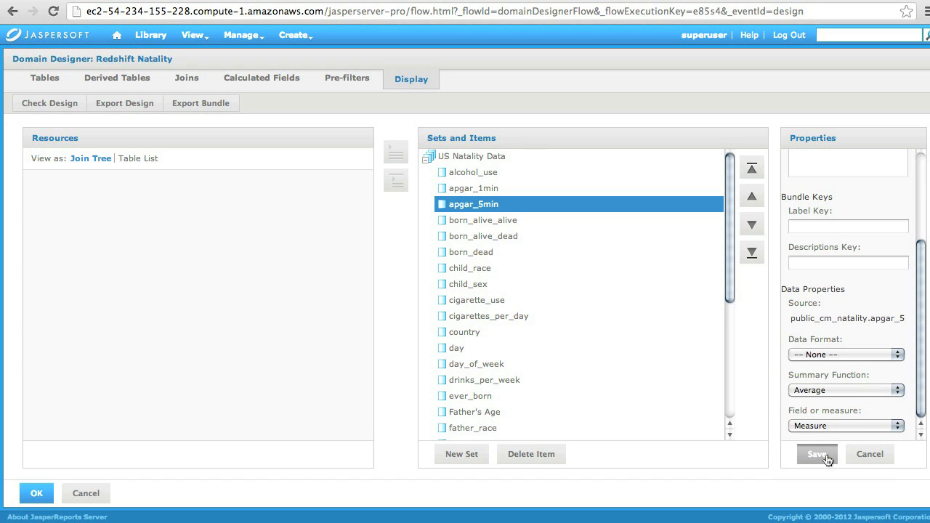
click(825, 456)
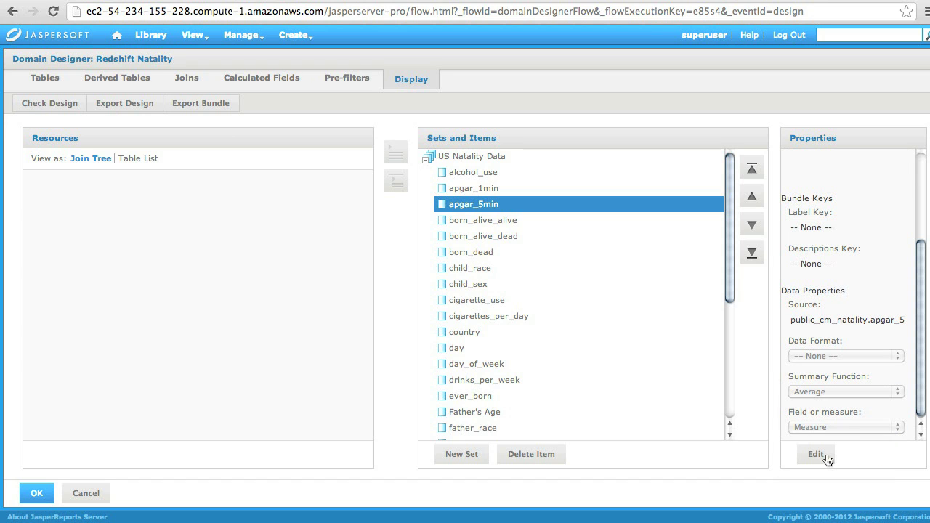
click(48, 496)
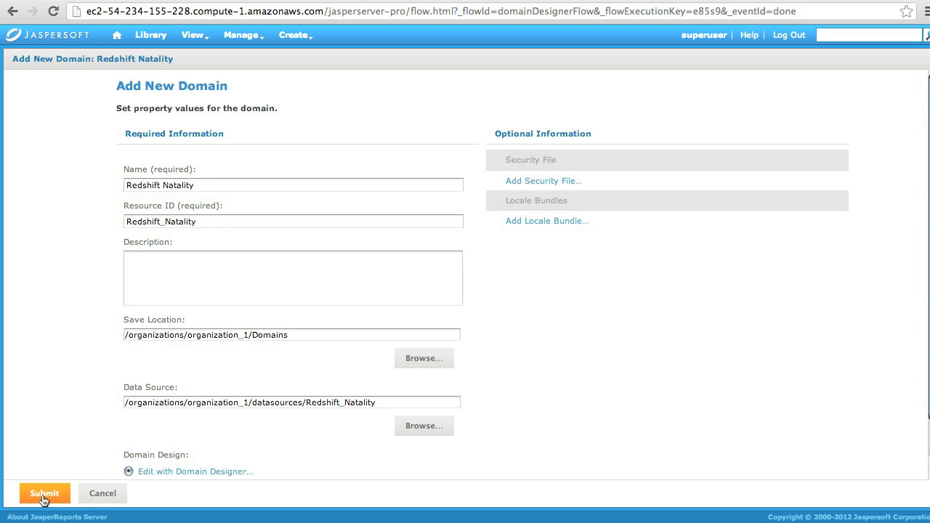
- Save the Redshift Natality domain and start a new Ad Hoc view
click(43, 496)
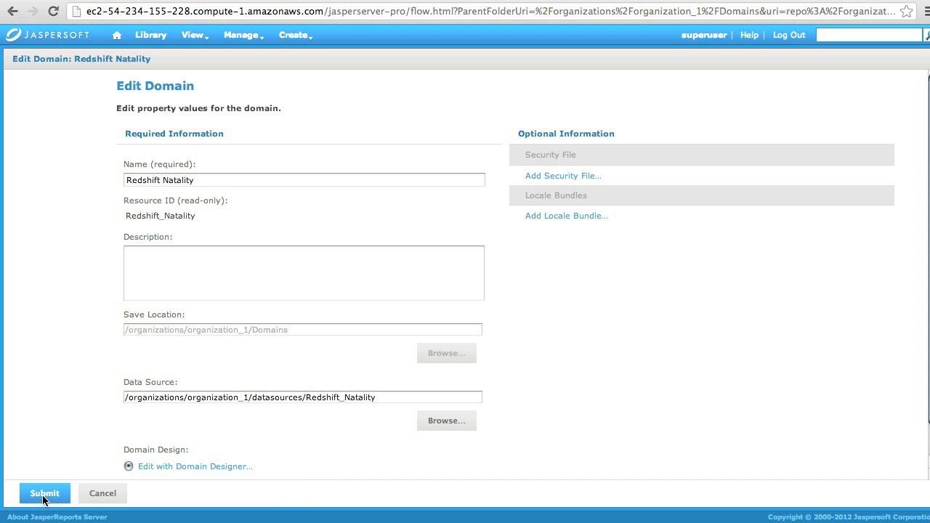
mouse_move(281, 38)
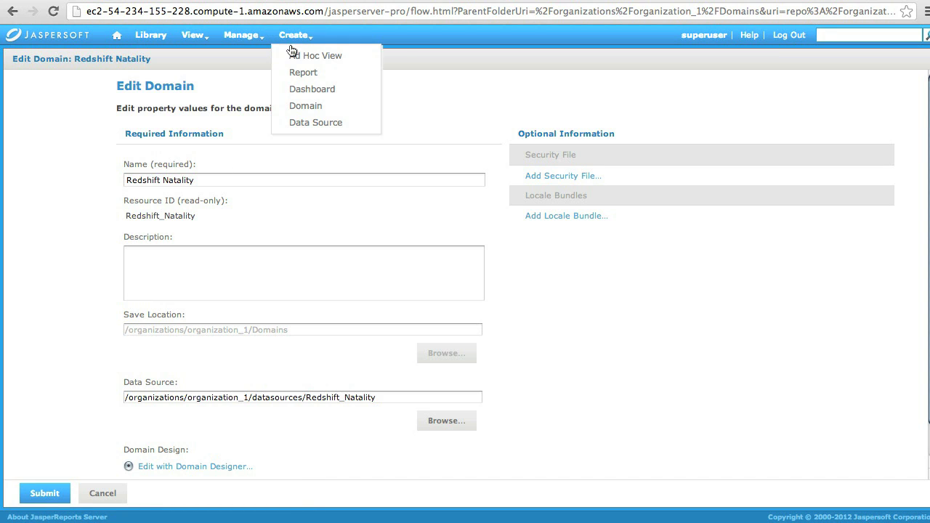
click(292, 58)
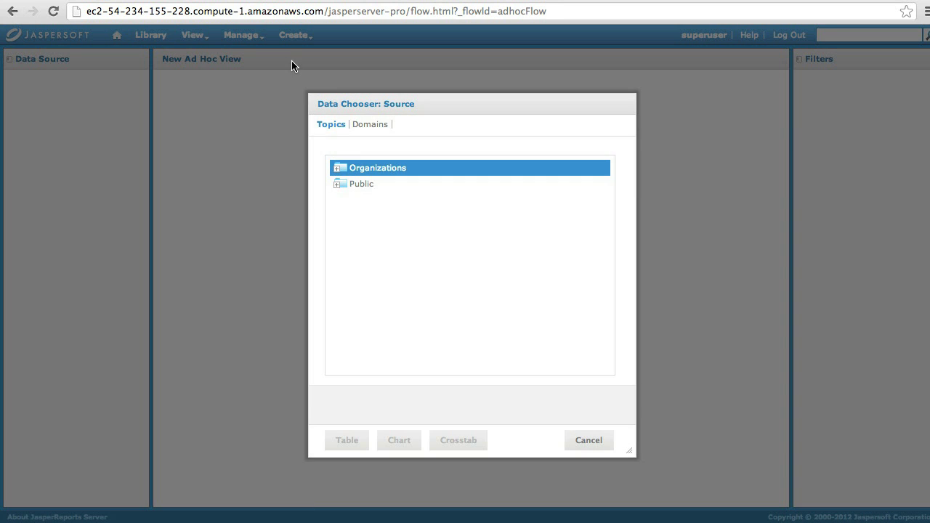
- Choose the Redshift Natality domain under Organizations > Organization > Domains as the view's data
click(369, 125)
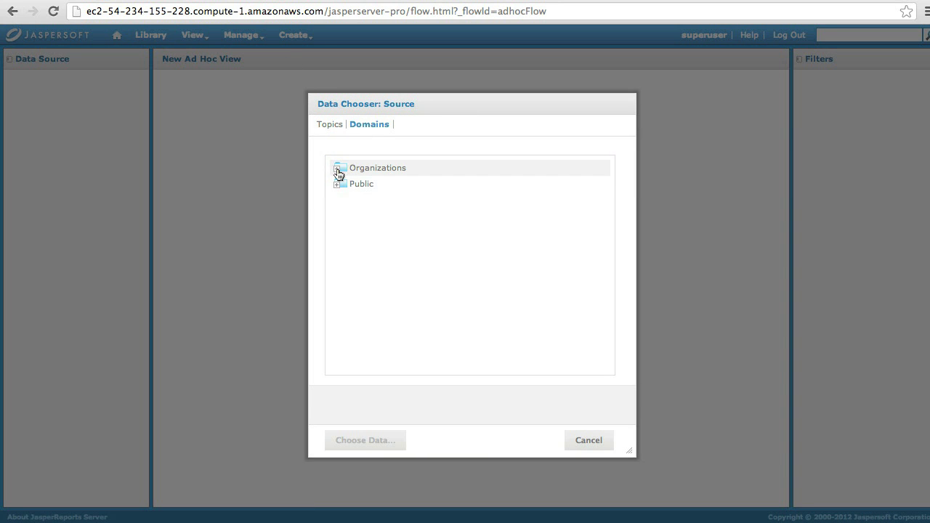
click(337, 169)
click(353, 185)
click(369, 201)
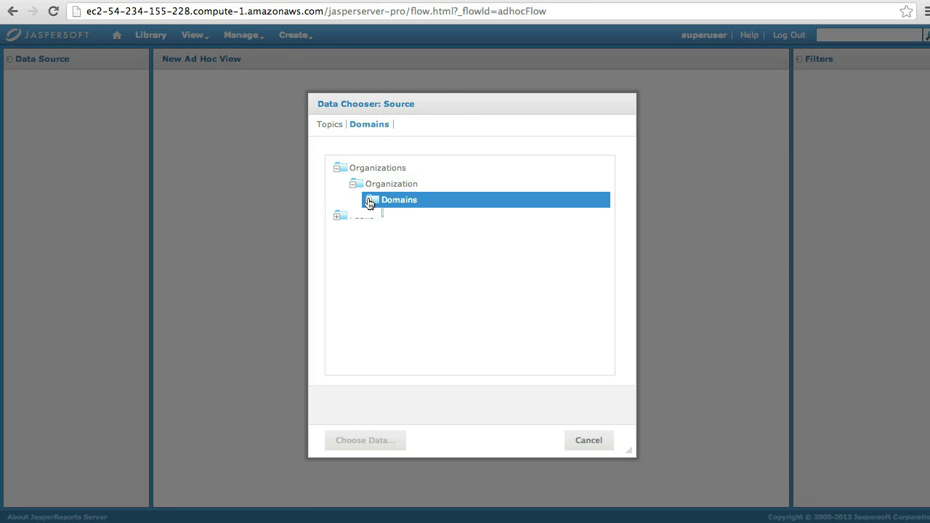
click(393, 217)
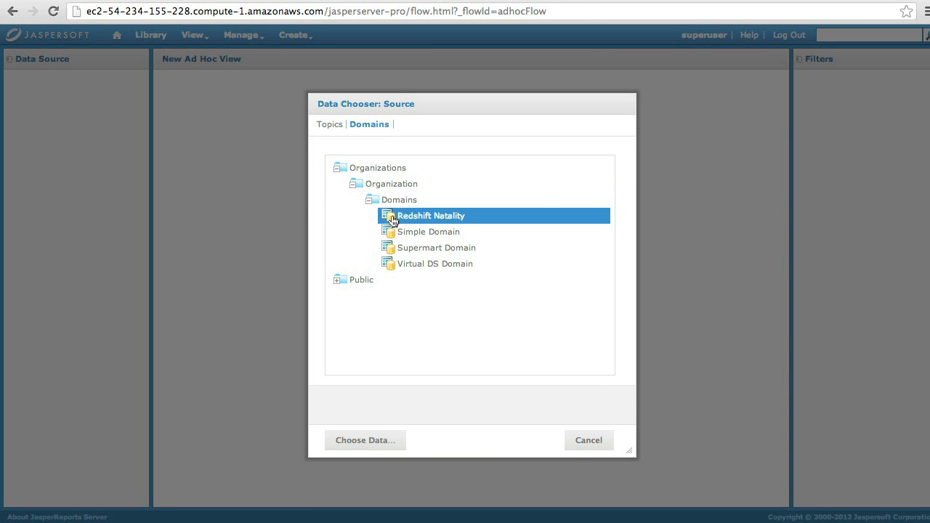
click(347, 440)
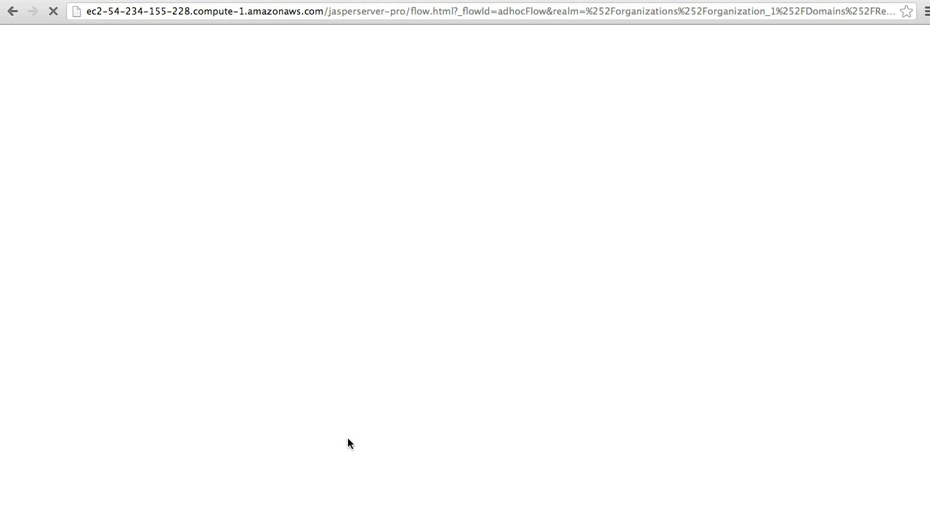
- Add all US Natality Data fields to Selected Fields and create the view as a chart
drag(349, 176, 582, 203)
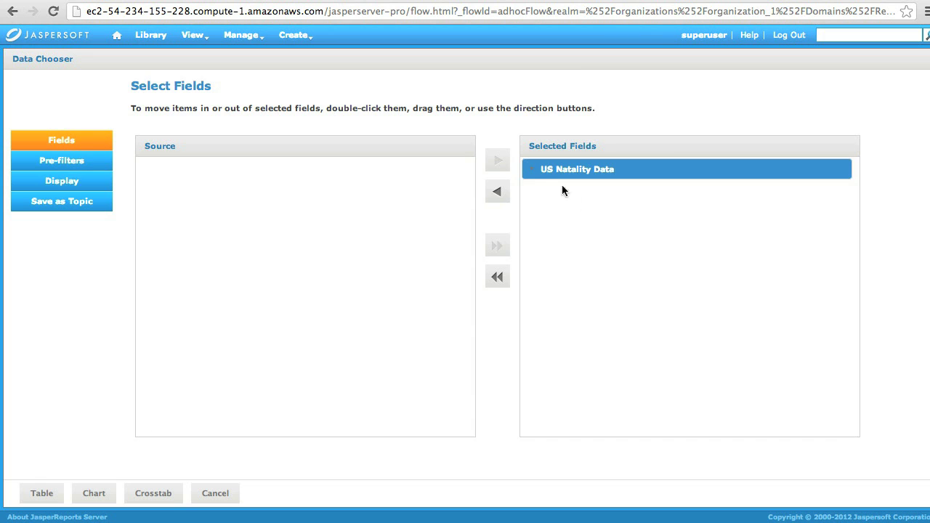
click(531, 175)
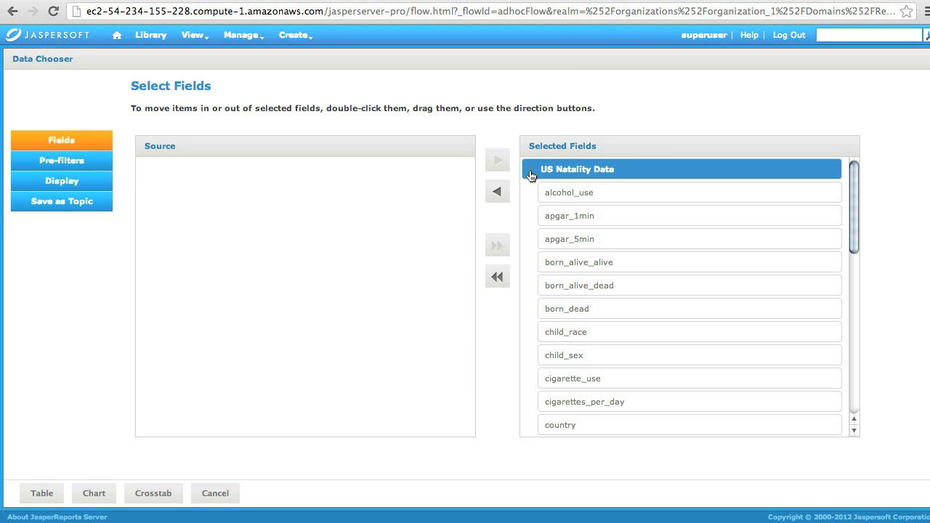
click(87, 494)
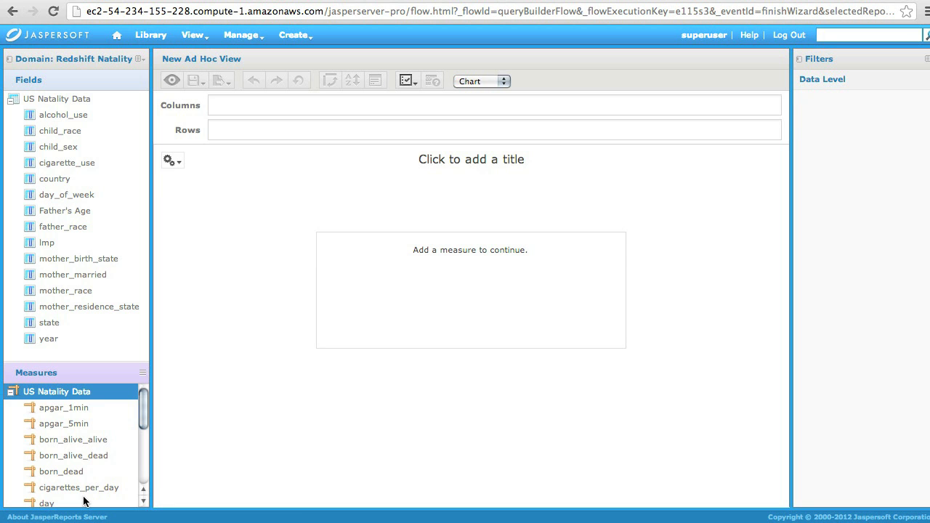
- Put Father's Age in Columns and record_weight in Rows, with Data Level set to Father's Age
click(72, 212)
drag(72, 212, 226, 104)
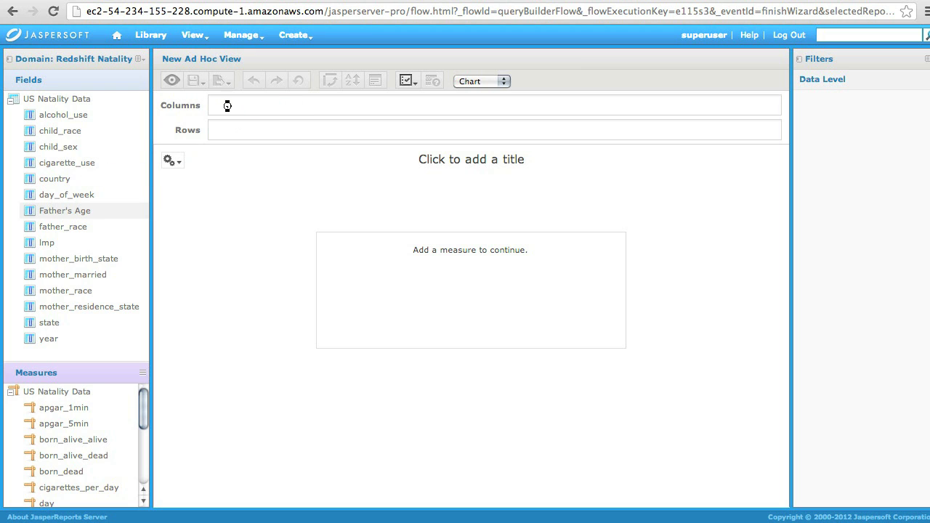
drag(144, 415, 294, 129)
click(94, 469)
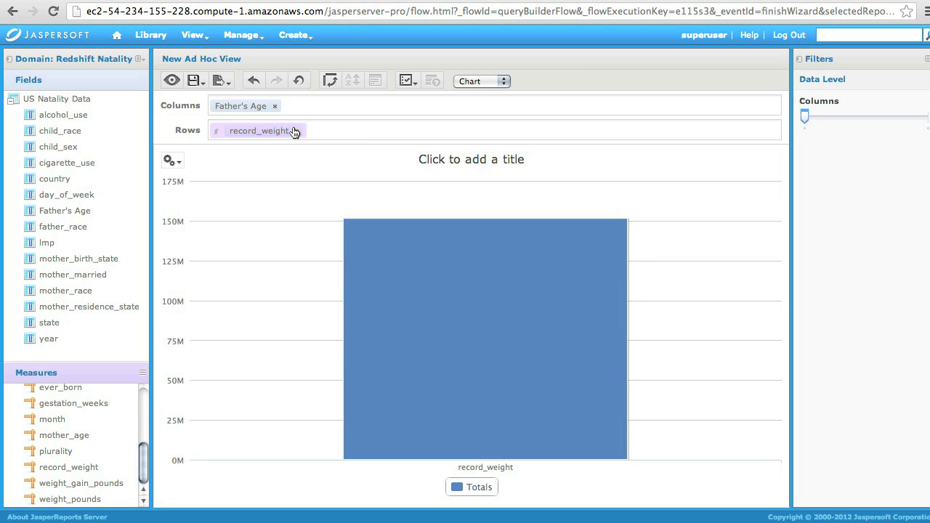
mouse_move(511, 253)
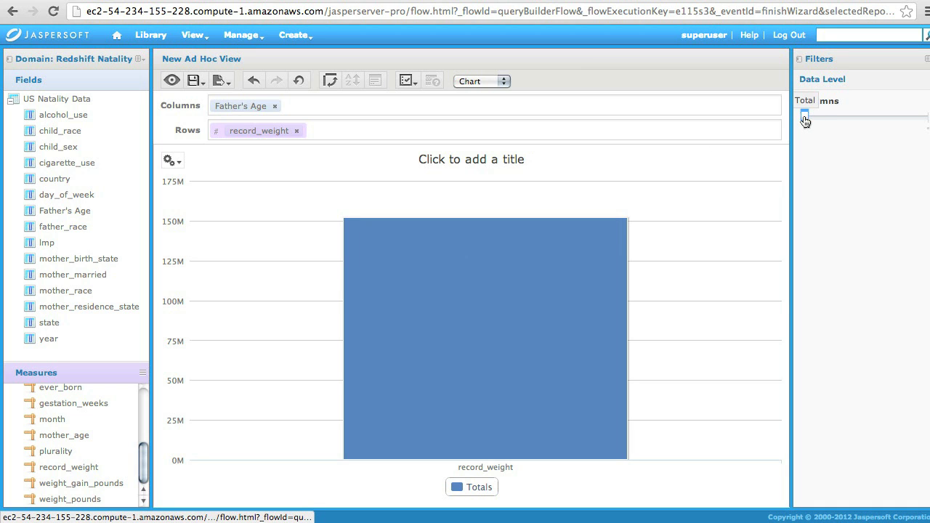
drag(805, 117, 878, 127)
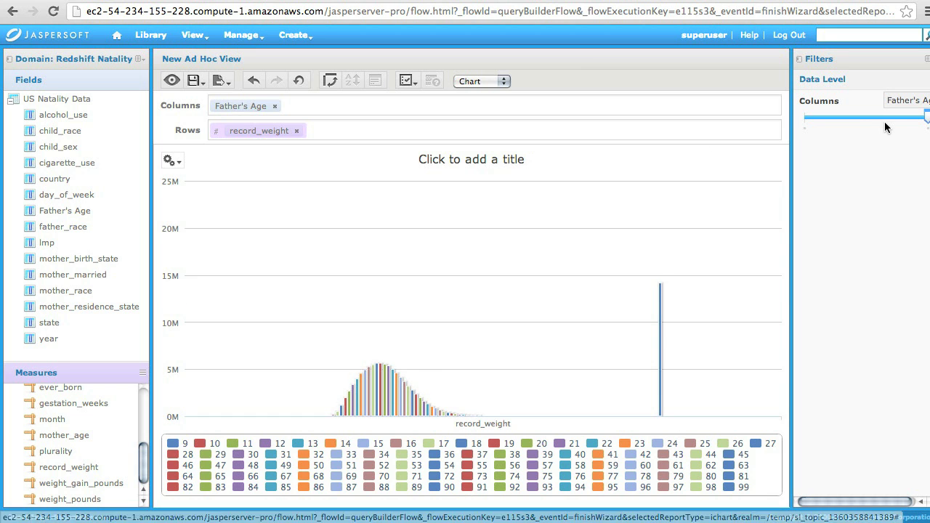
- Title the chart 'US Natality Analysis'
click(515, 160)
text(US Natality Ana)
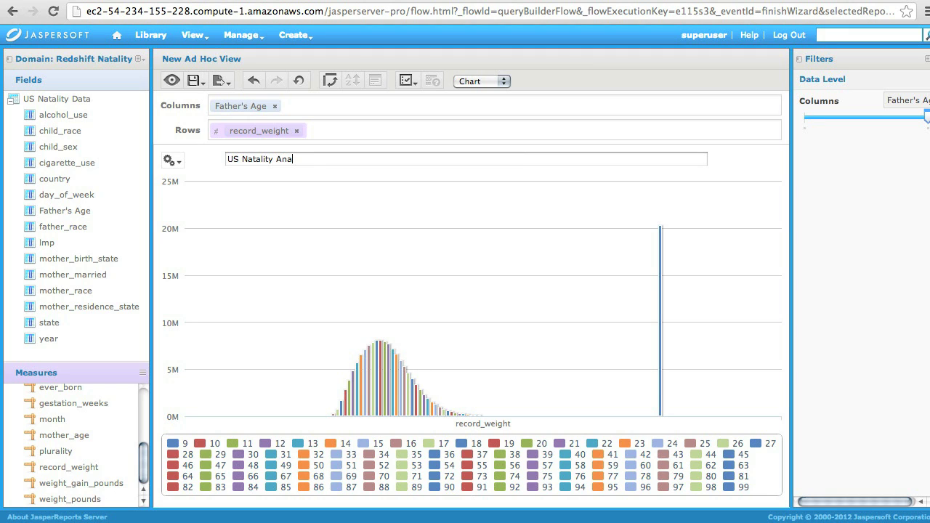
text(lysis)
key(Return)
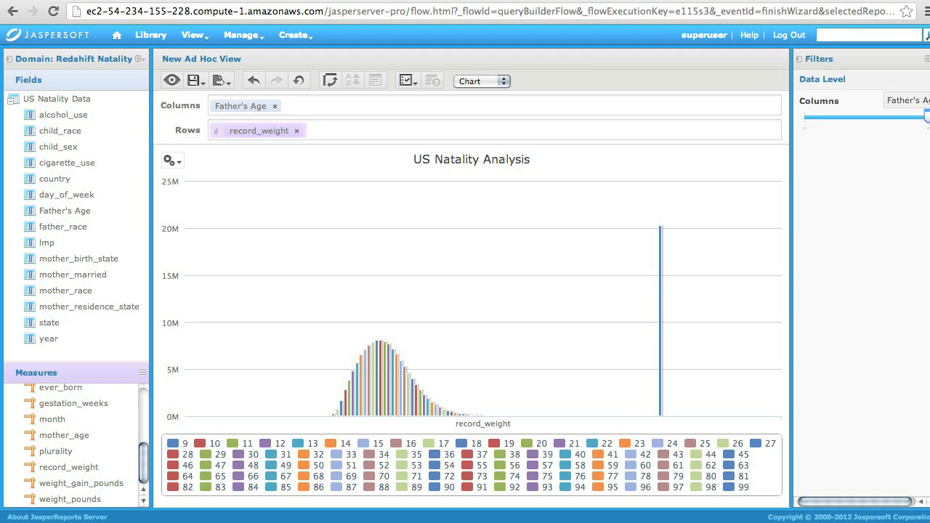
- Hide the age 99 series and filter Father's Age to ages 9 through 65
click(729, 492)
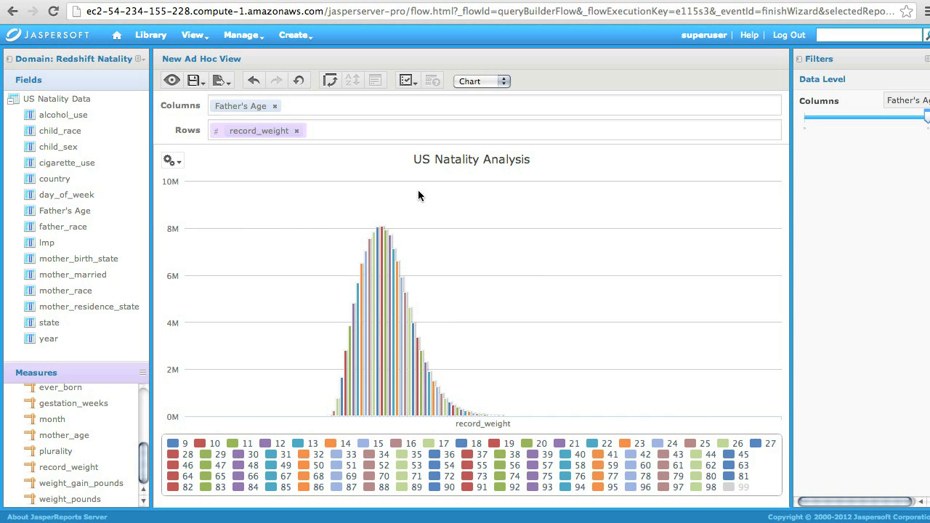
click(249, 107)
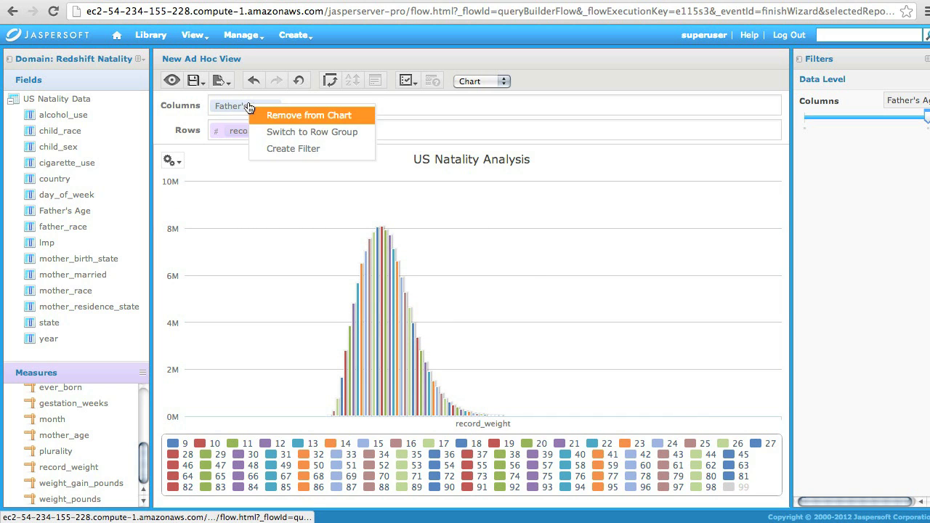
click(280, 148)
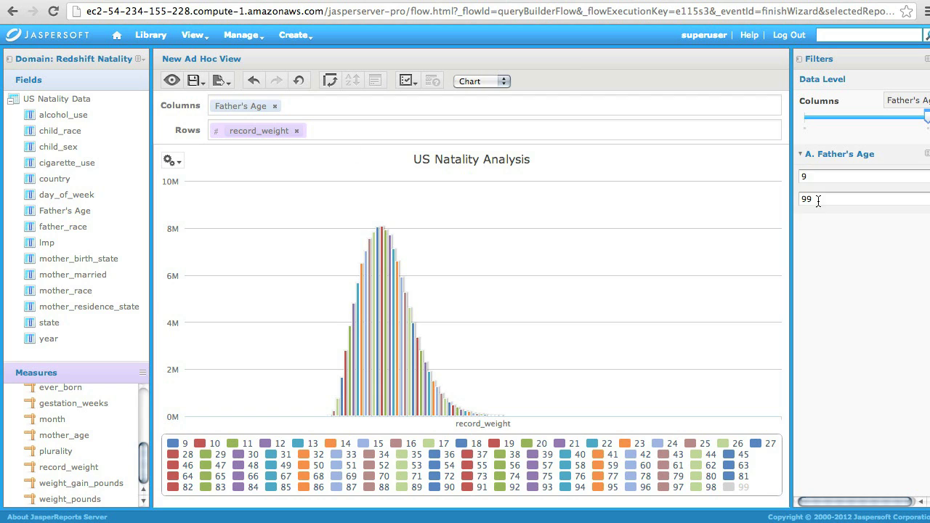
drag(816, 199, 784, 200)
text(65)
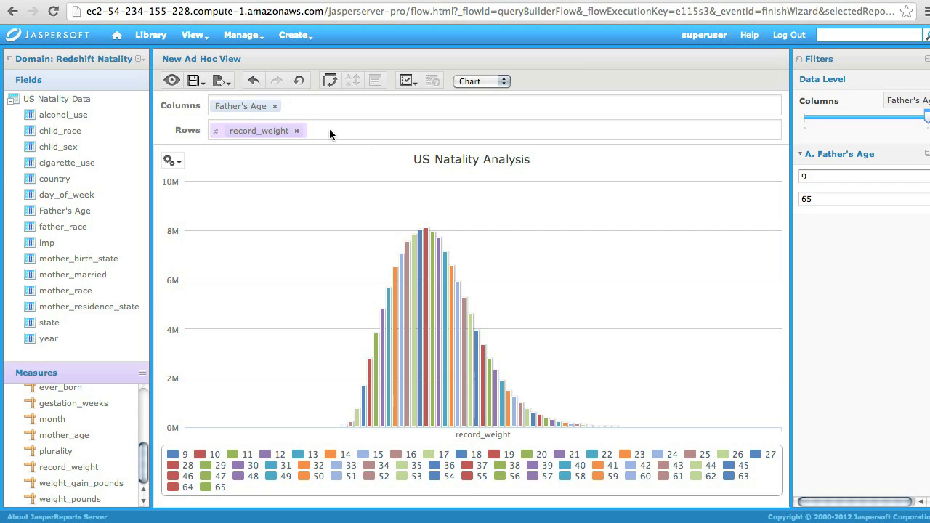
- Replace record_weight with average apgar_5min as the chart's plotted measure
click(297, 131)
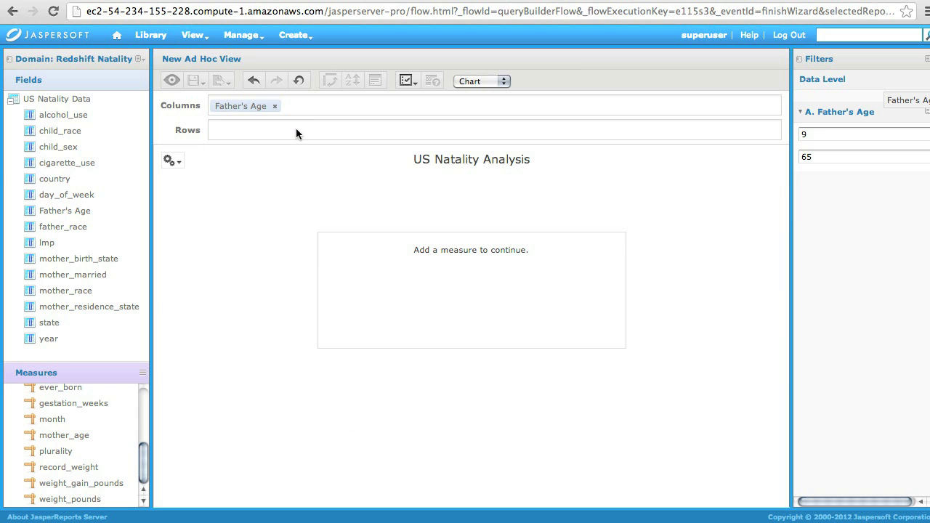
click(143, 412)
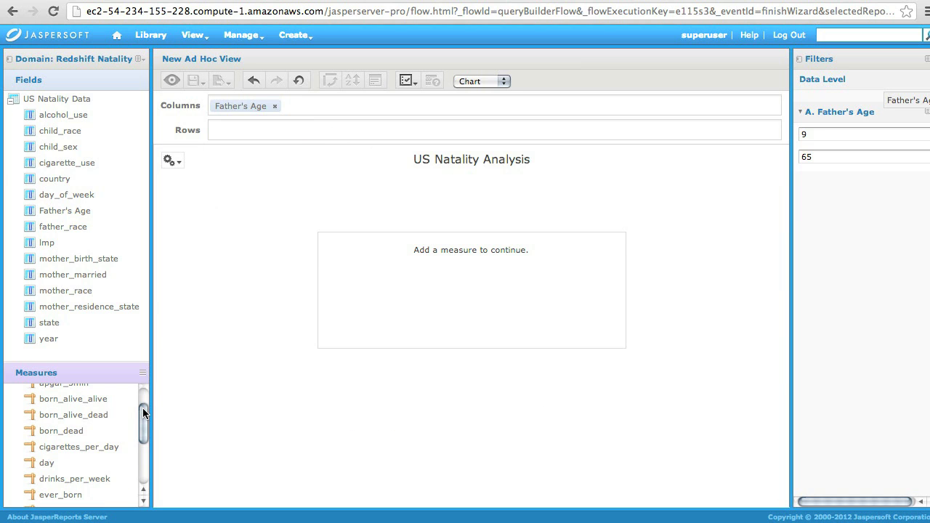
drag(143, 413, 143, 398)
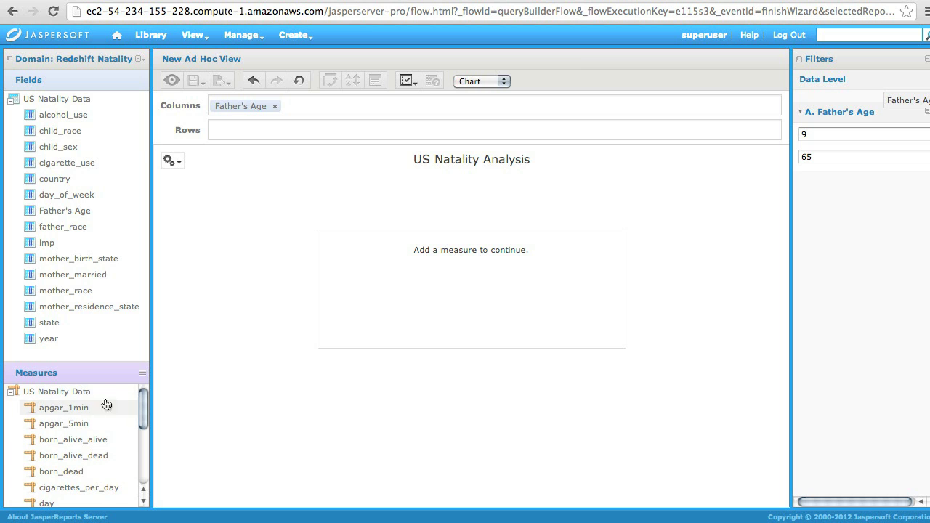
click(82, 424)
drag(81, 426, 286, 130)
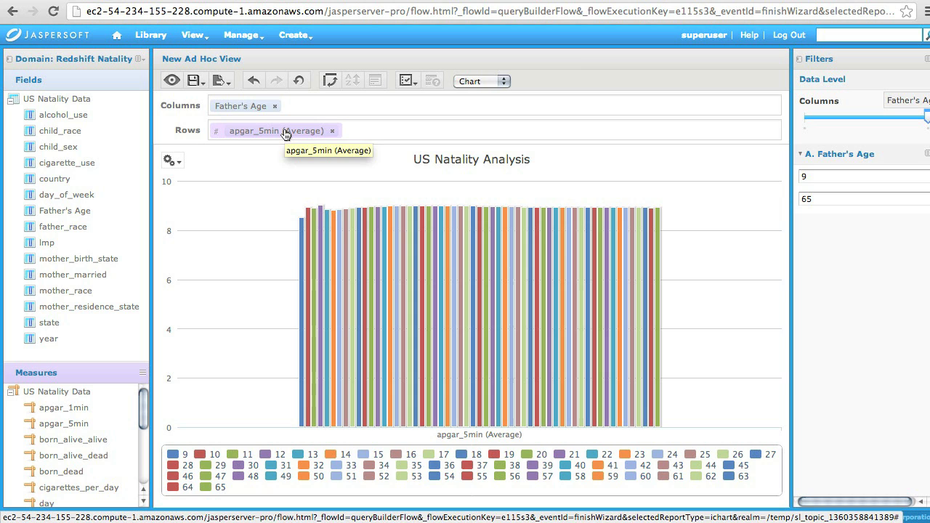
- Switch the chart type to Line and pivot so Father's Age runs along the x-axis
click(171, 160)
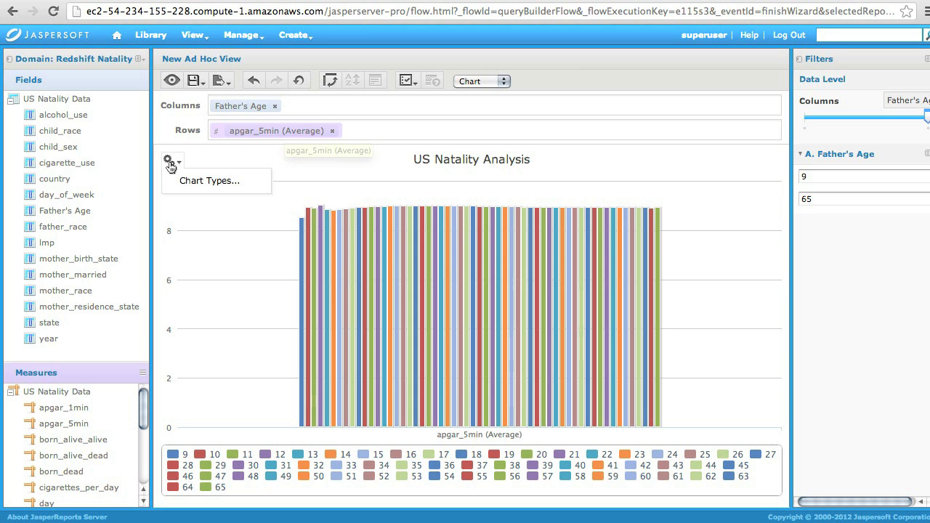
click(187, 182)
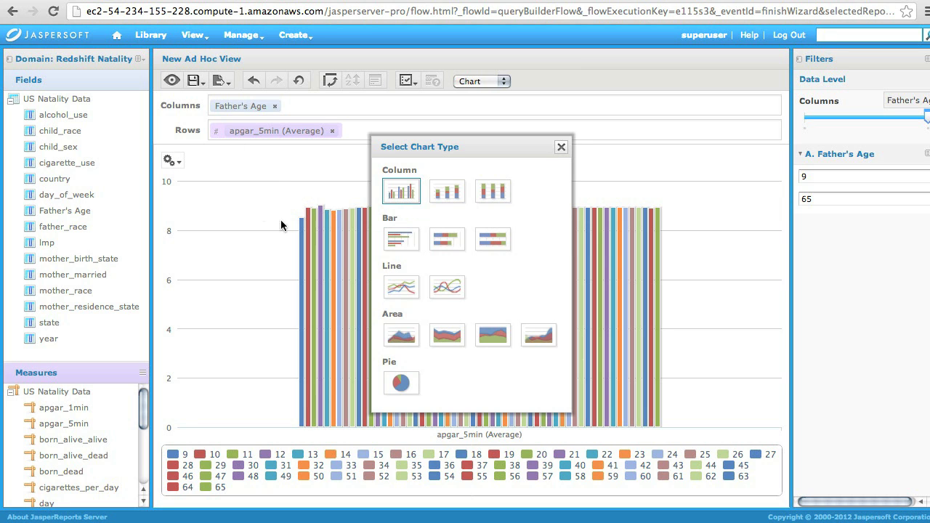
click(446, 287)
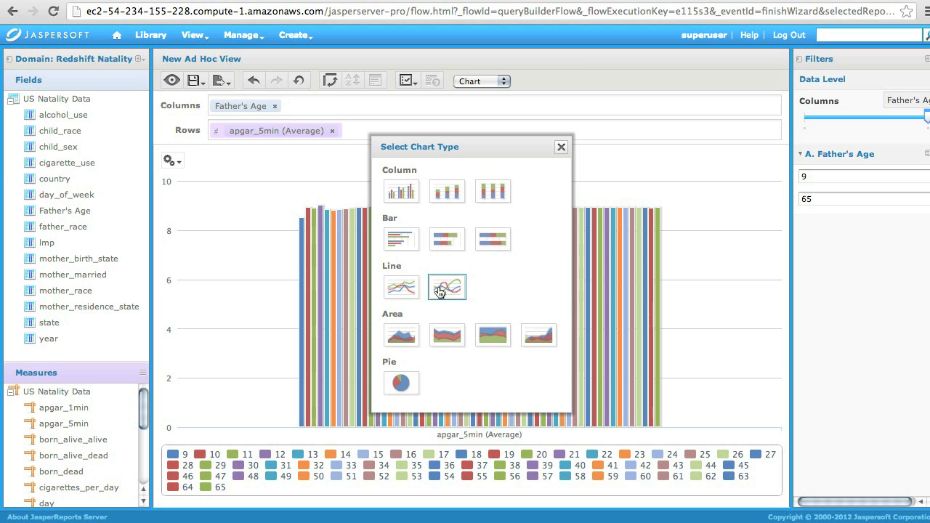
click(561, 149)
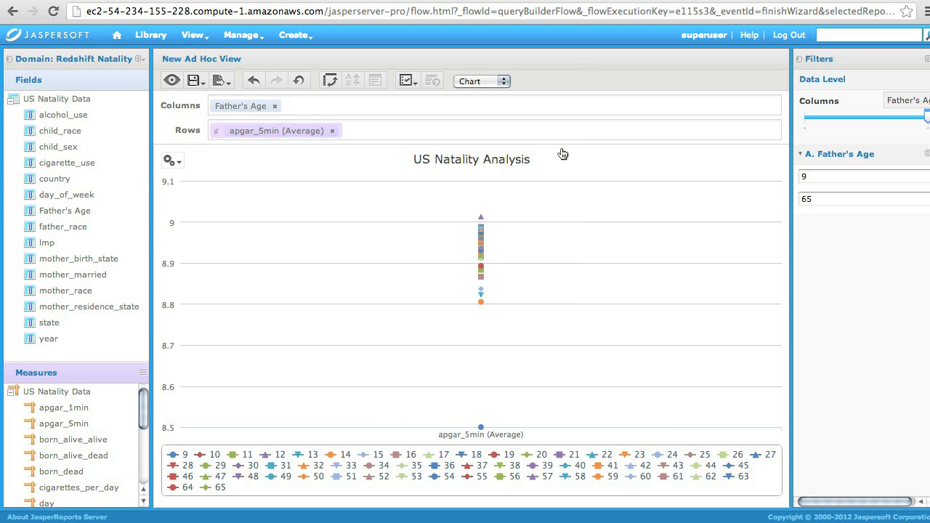
click(330, 82)
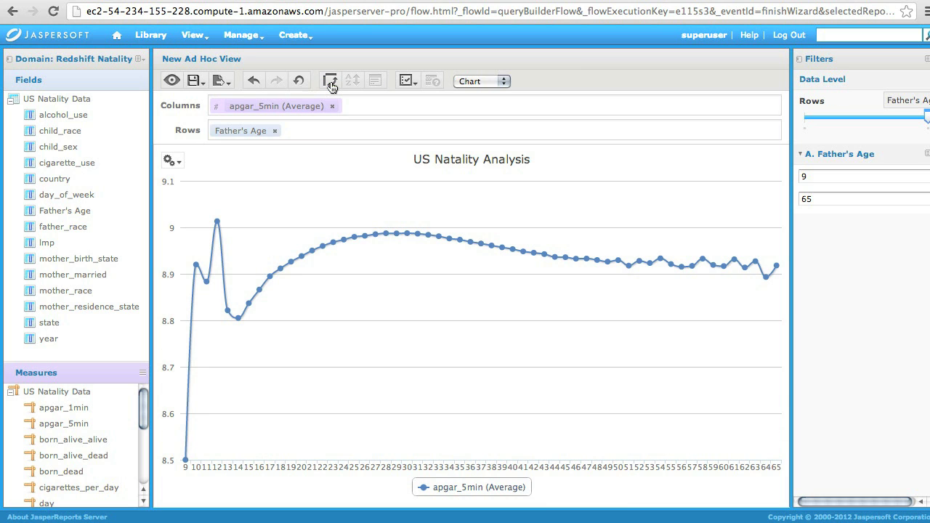
- Add child_sex to Columns and set Data Level to child_sex, giving separate F and M lines
click(71, 148)
drag(71, 148, 219, 109)
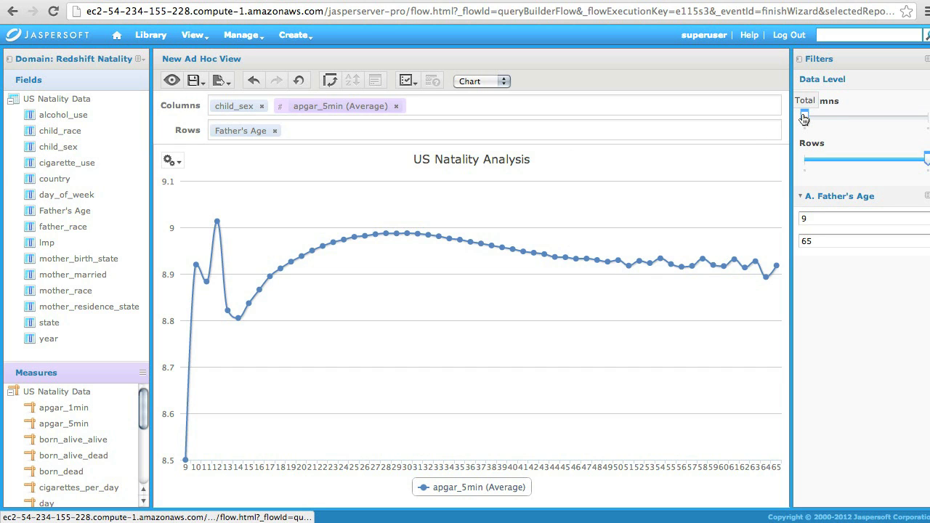
drag(804, 119, 898, 119)
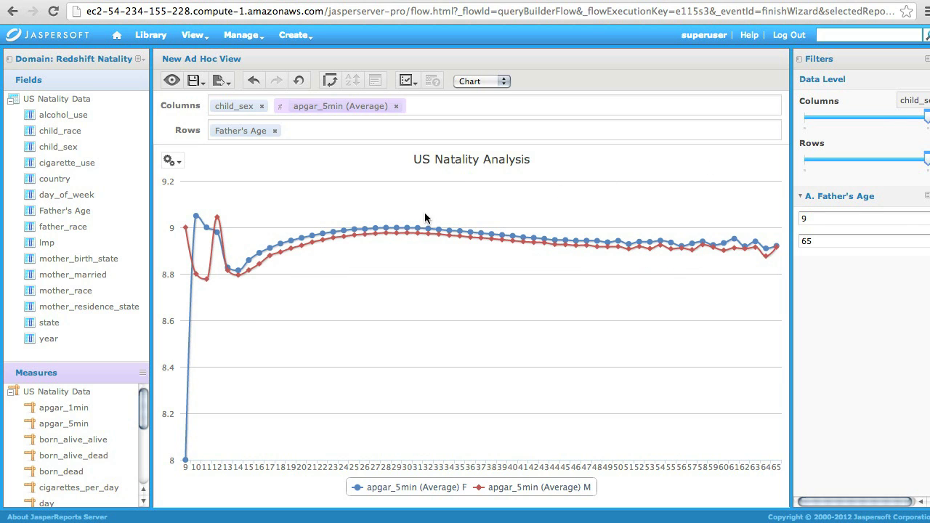
drag(425, 215, 345, 239)
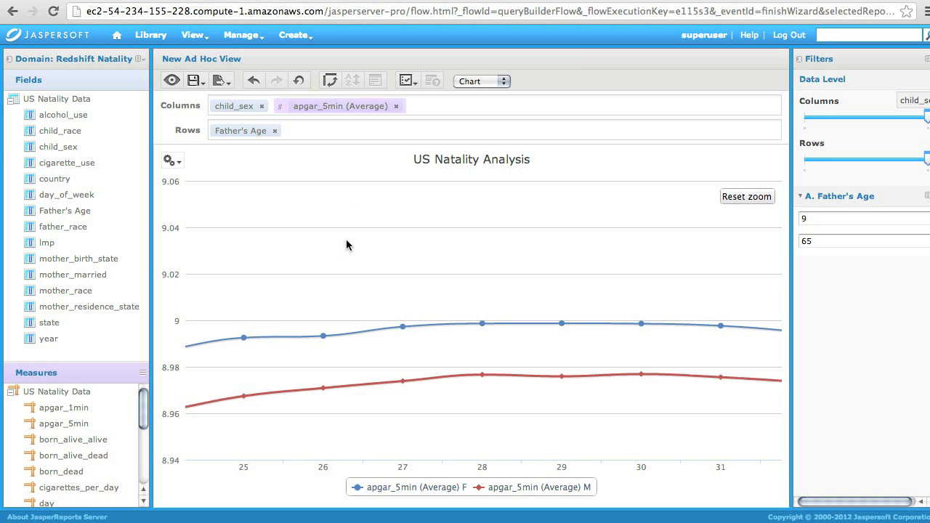
click(730, 198)
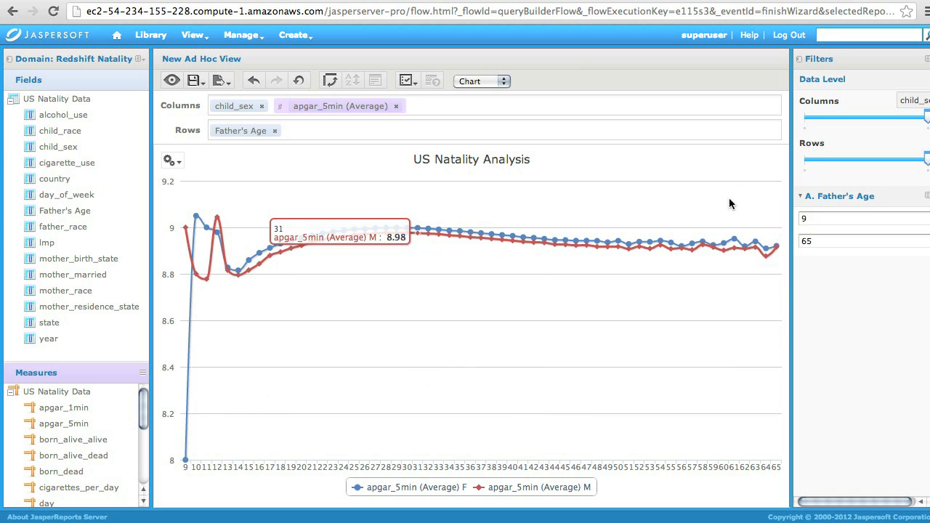